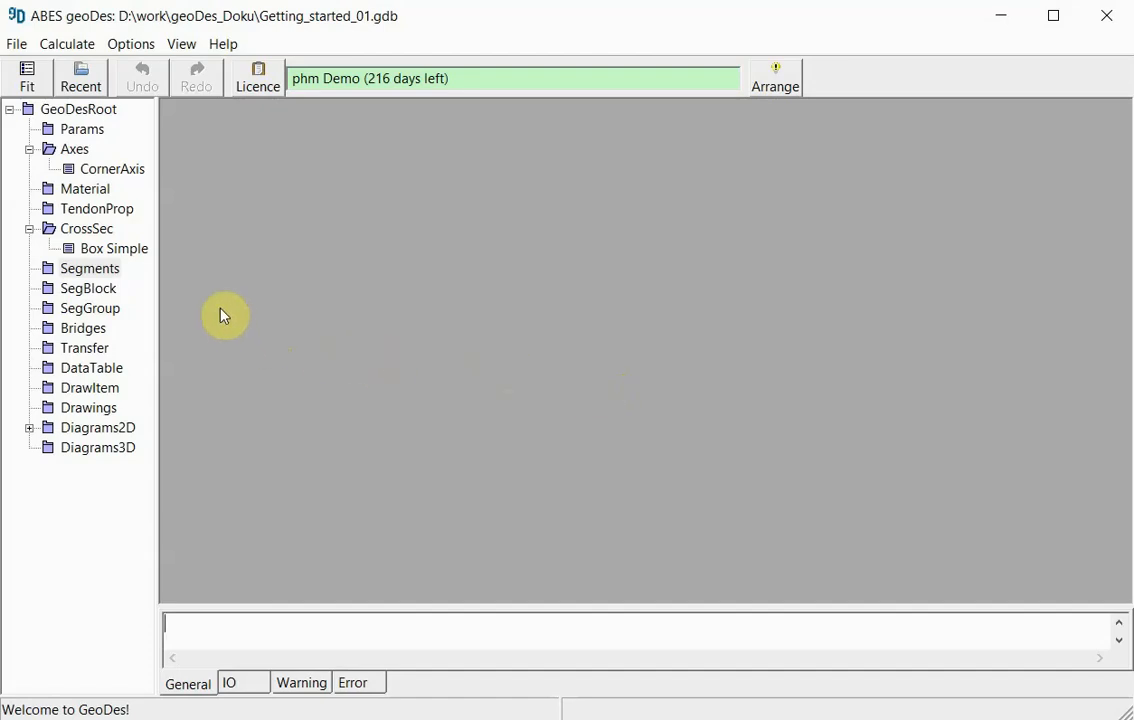
# - Insert a new segment named Cantilever_Segment with the type Precast Segment
pyautogui.rightClick(84, 271)
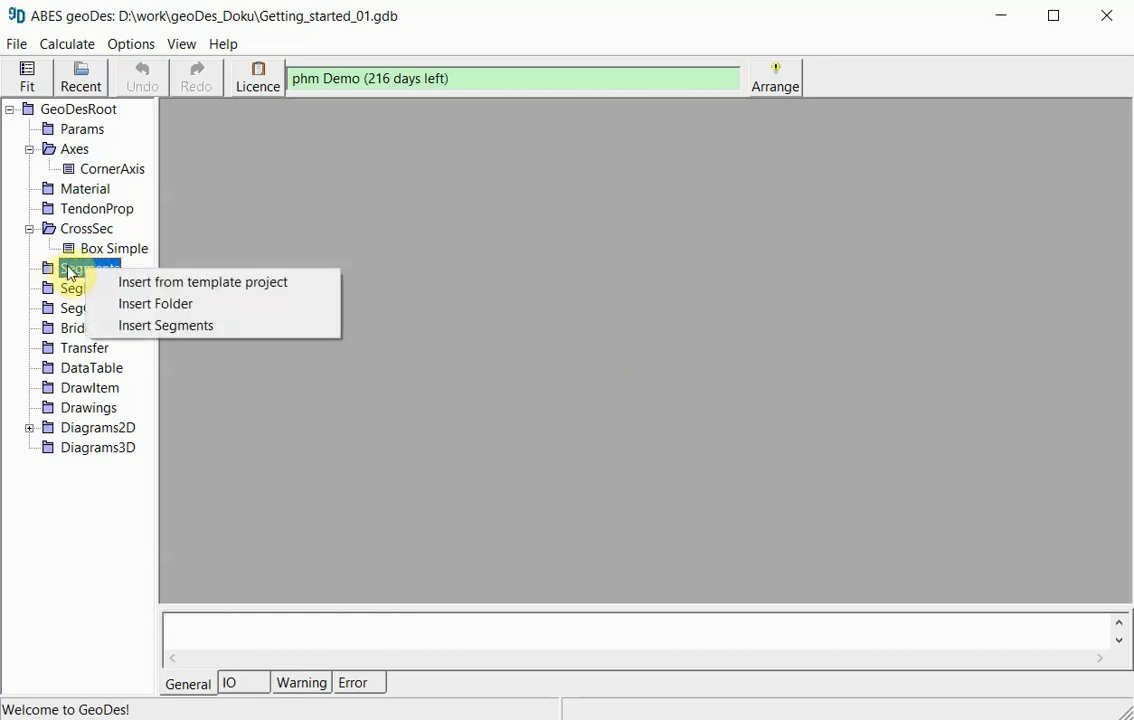
pyautogui.click(166, 326)
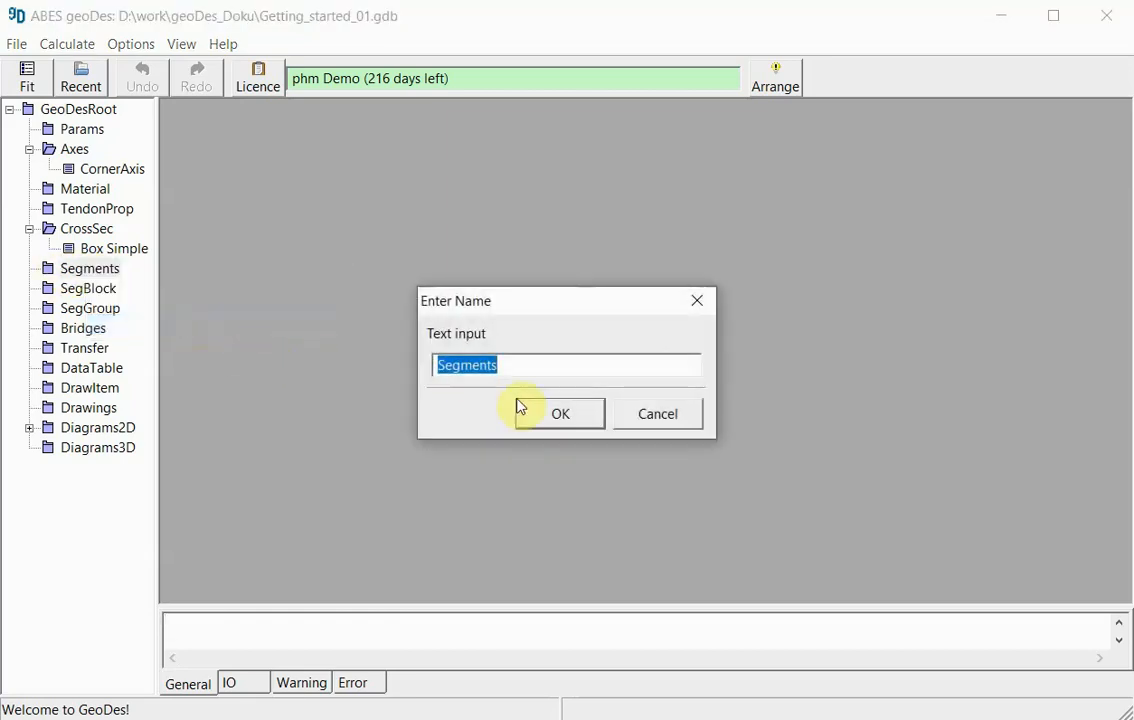
pyautogui.write('Ca')
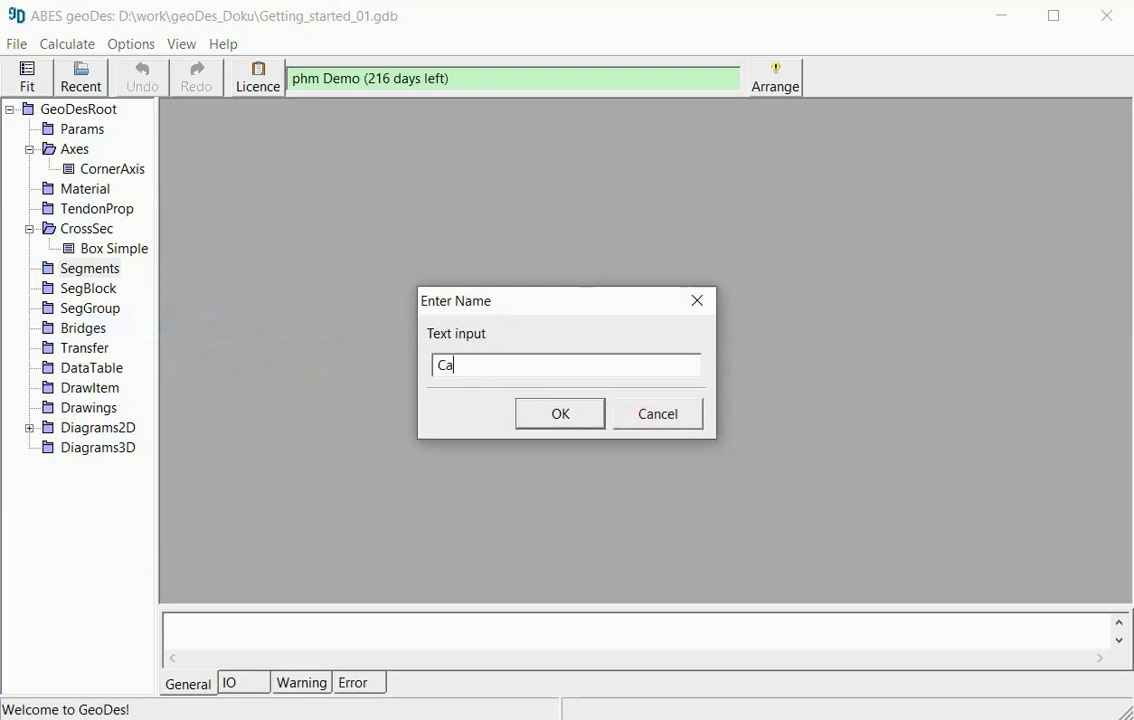
pyautogui.write('ntilever_Segment')
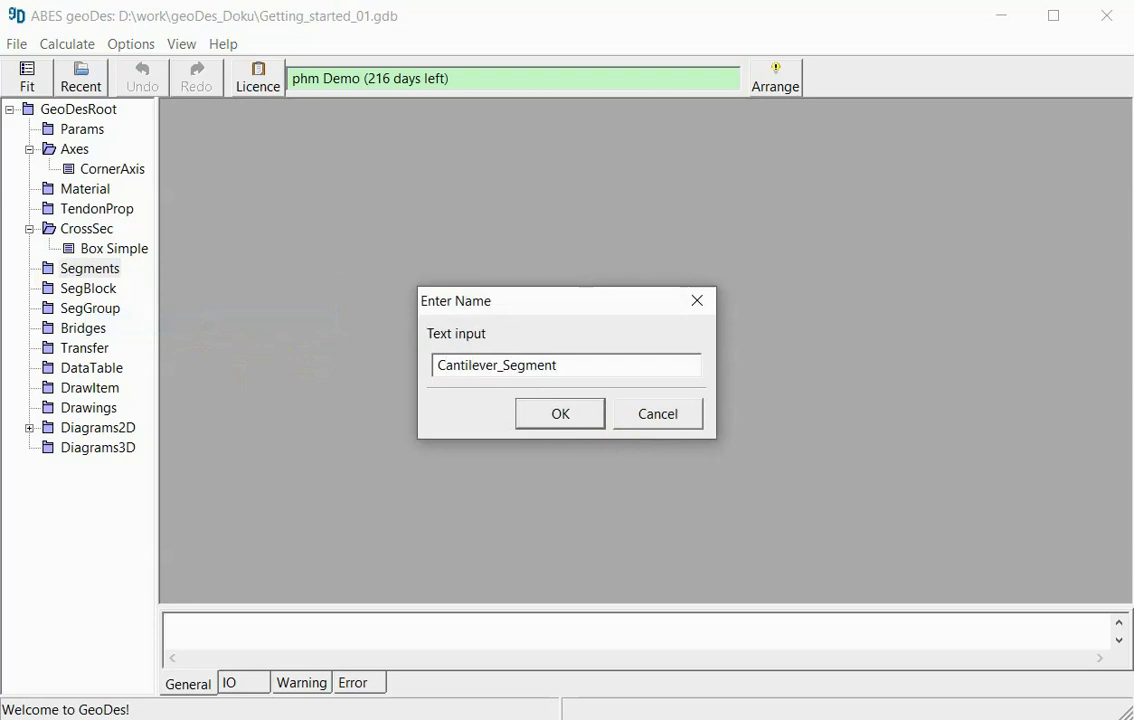
pyautogui.press('Return')
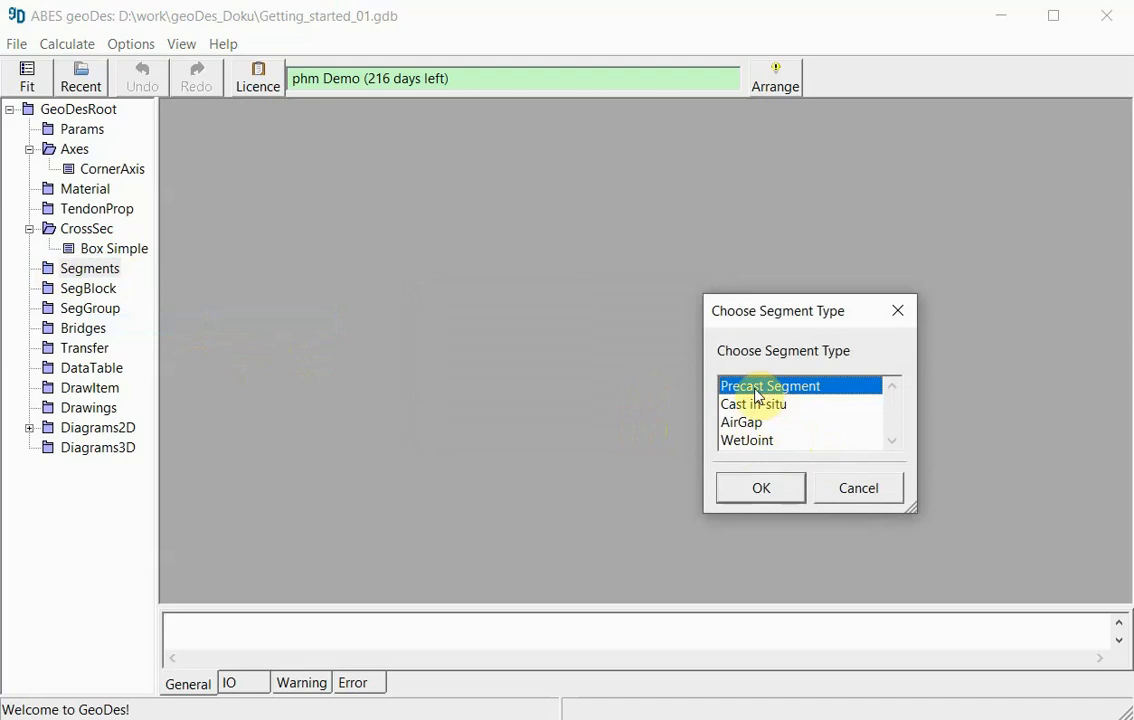
pyautogui.click(771, 486)
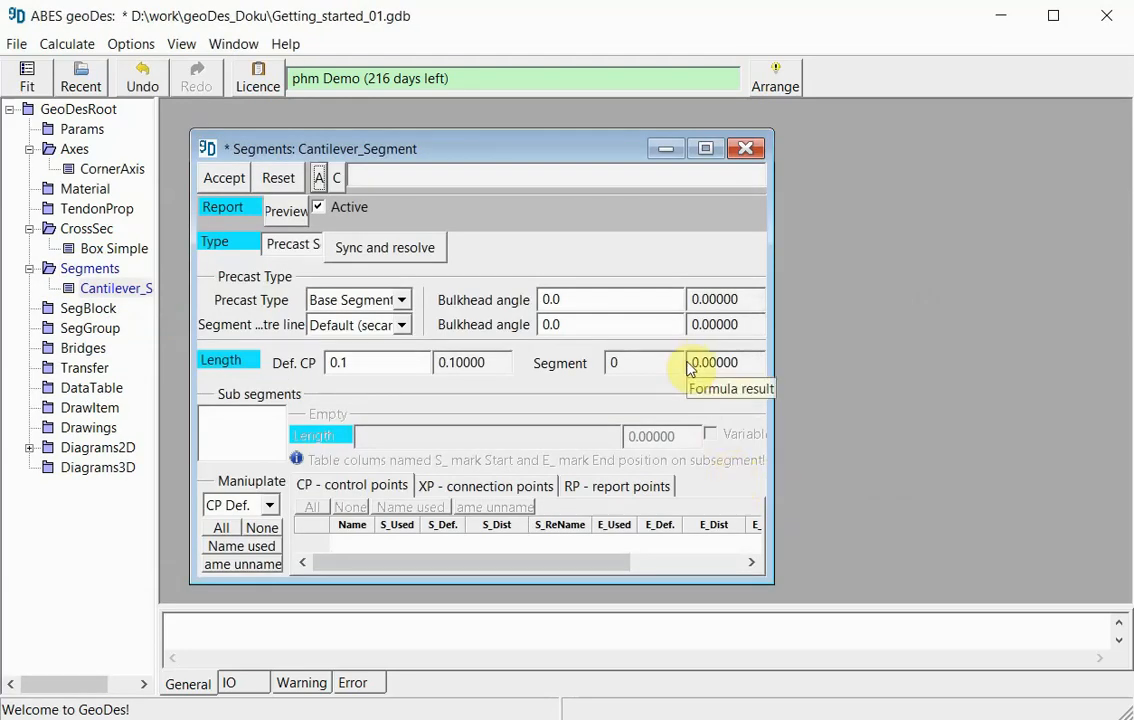
# - Append the Box Simple cross-section as a sub-segment of Cantilever_Segment
pyautogui.moveTo(506, 157); pyautogui.dragTo(485, 123)
pyautogui.moveTo(741, 557); pyautogui.dragTo(795, 602)
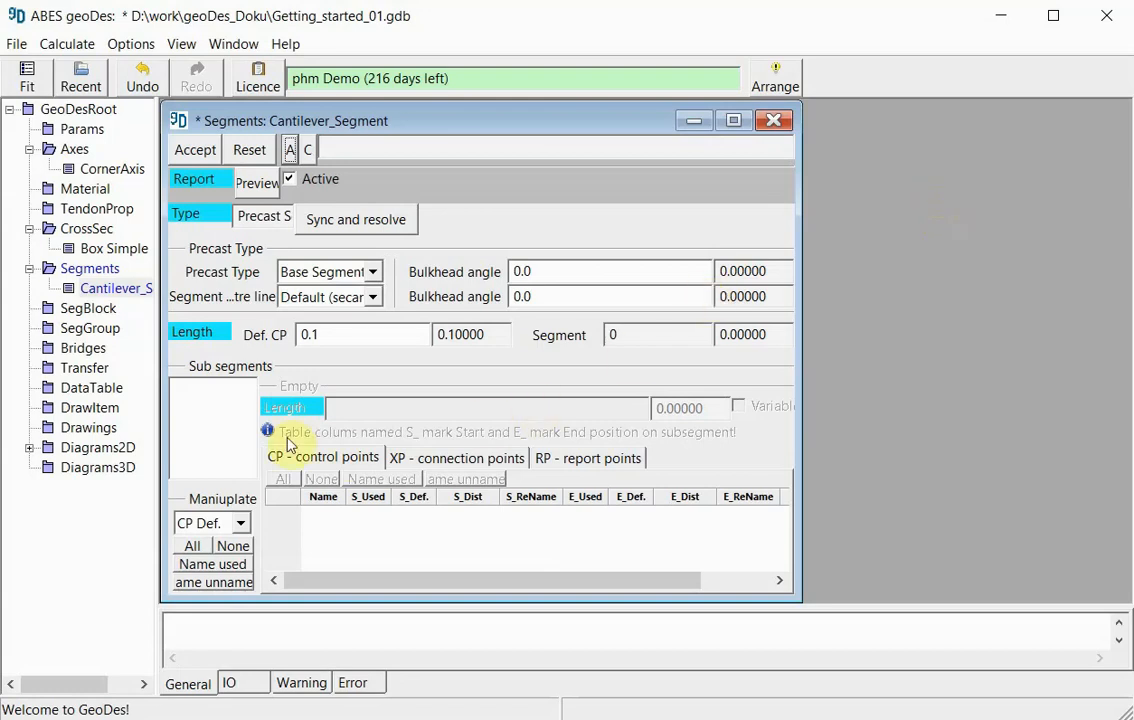
pyautogui.click(199, 414)
pyautogui.rightClick(197, 400)
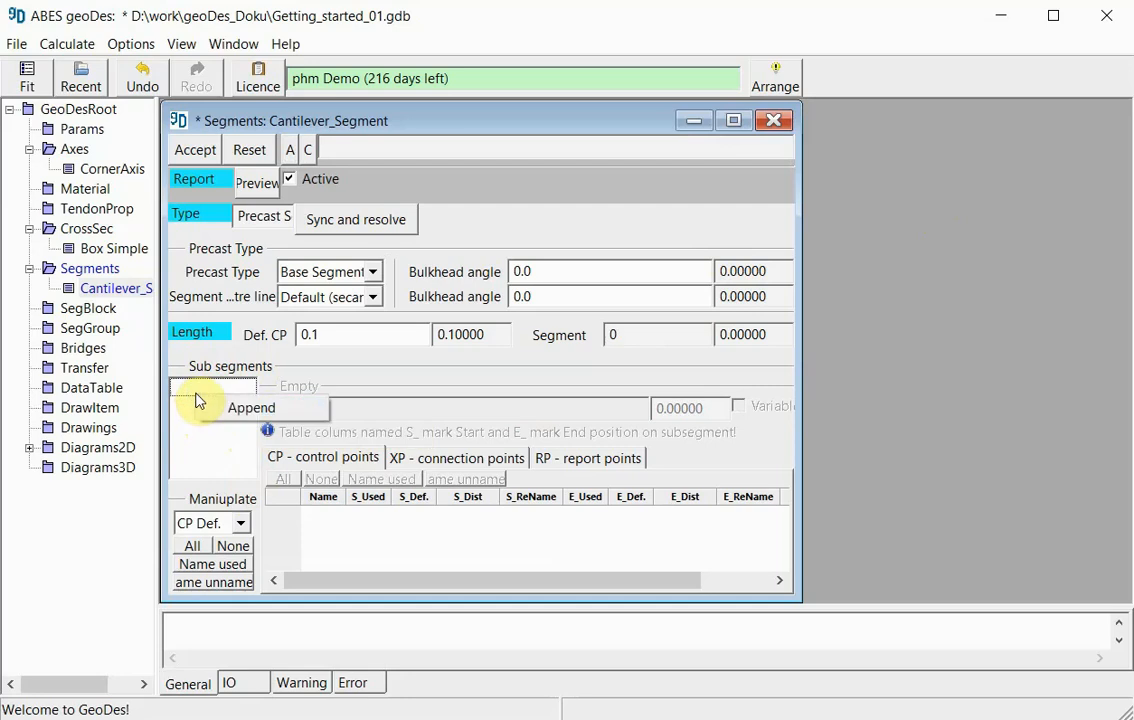
pyautogui.click(250, 408)
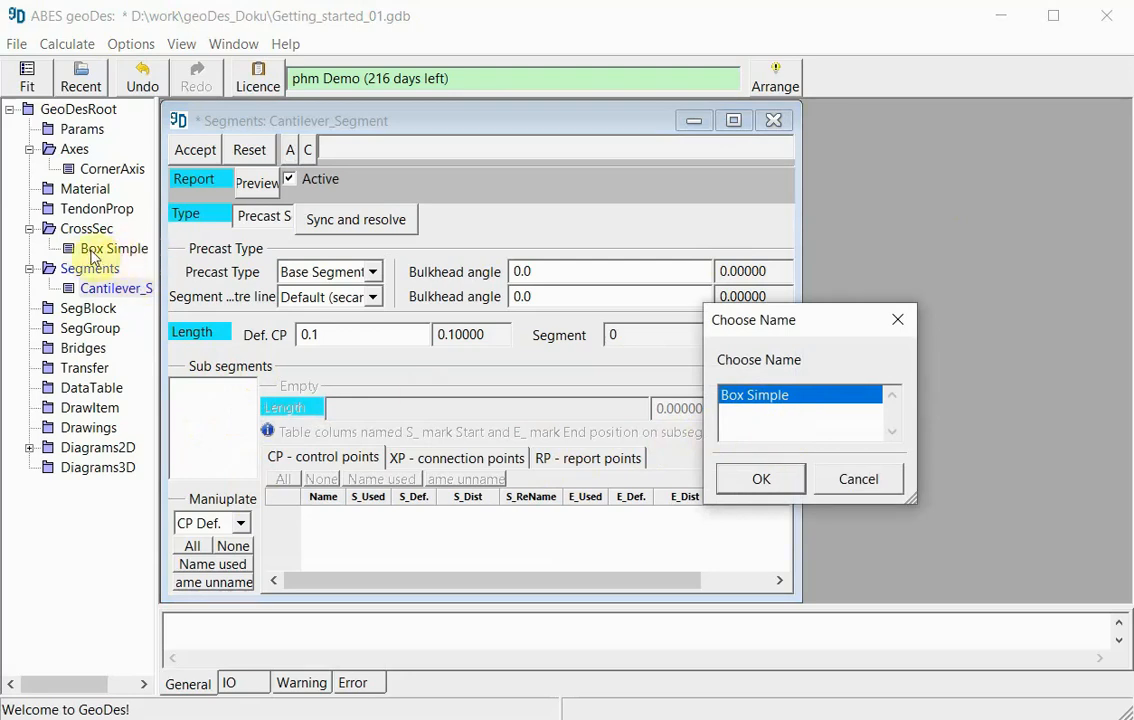
pyautogui.click(761, 479)
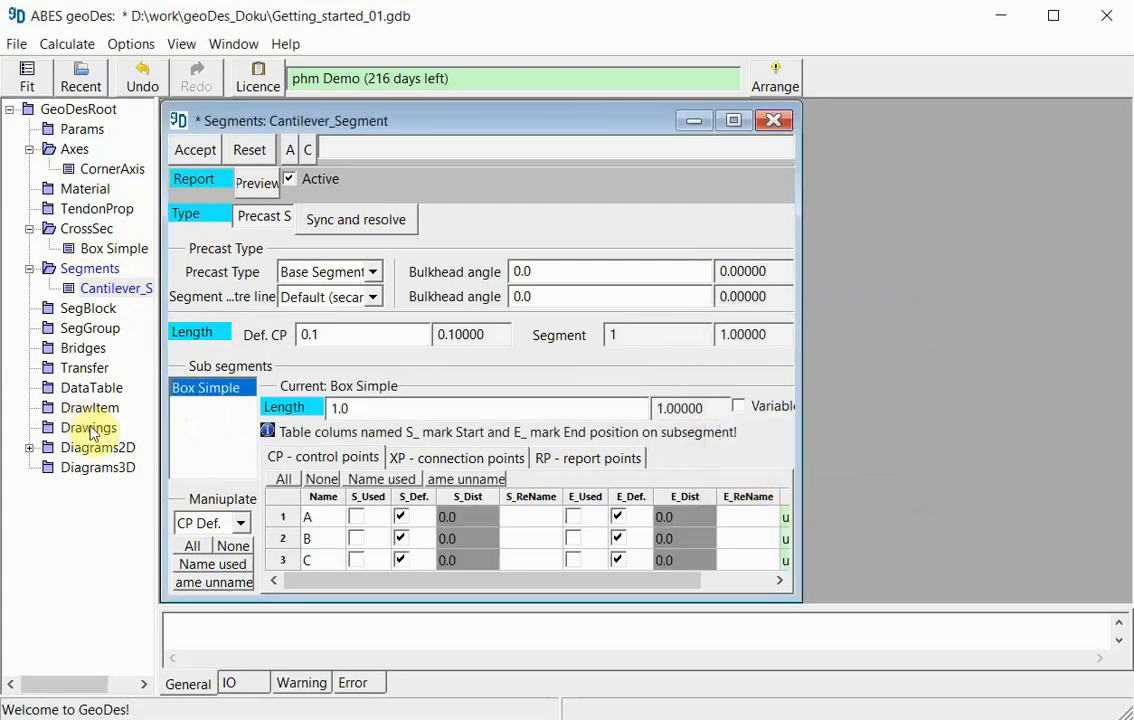
# - Set the Box Simple sub-segment's length to 3 and the segment's precast type to Match Auto
pyautogui.moveTo(348, 407); pyautogui.dragTo(330, 407)
pyautogui.write('3')
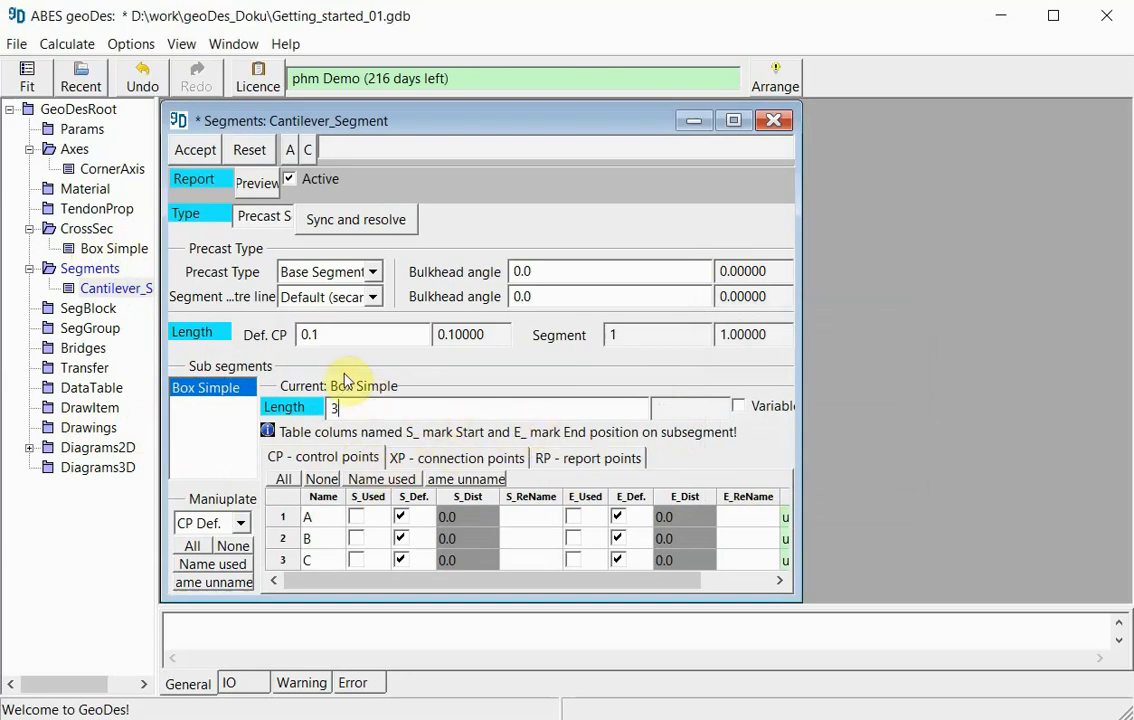
pyautogui.click(374, 273)
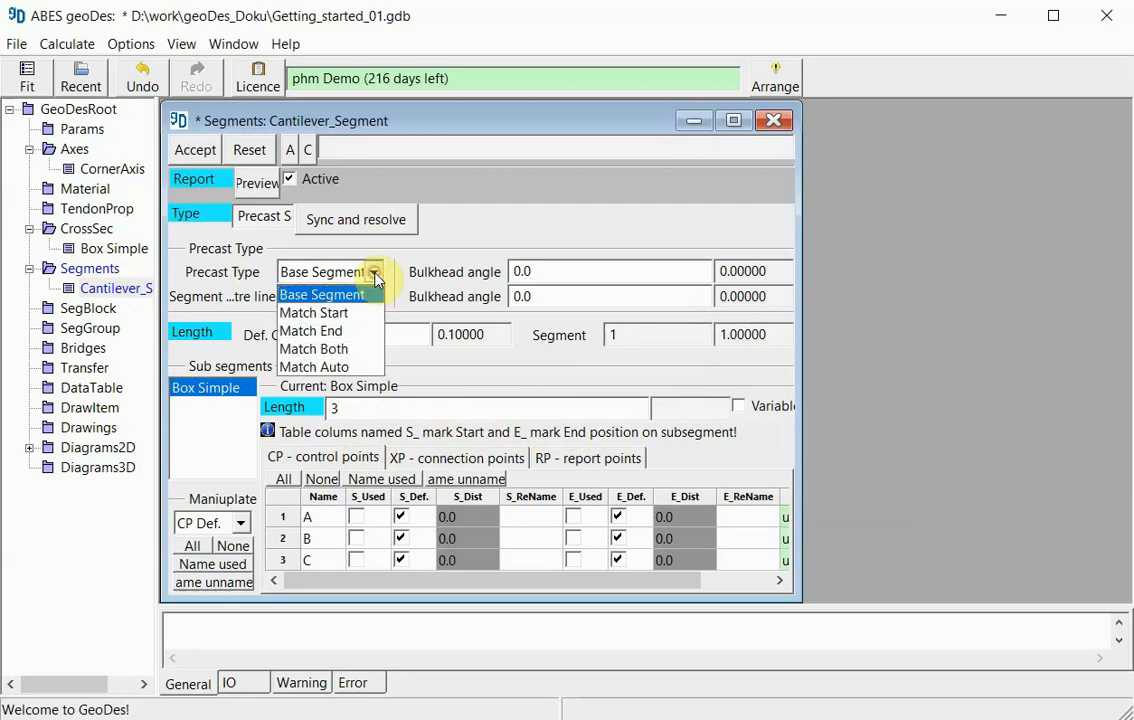
pyautogui.click(352, 368)
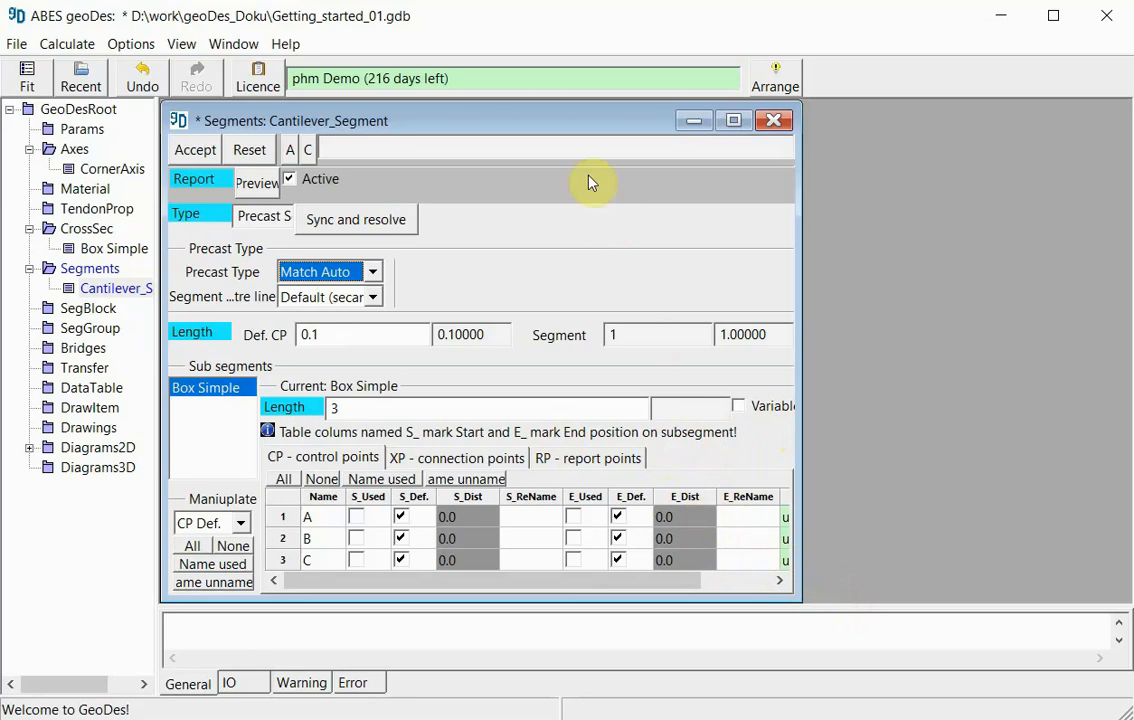
# - Mark control points A, B and C as used at both start and end, and assign default re-names to the used points
pyautogui.moveTo(590, 130); pyautogui.dragTo(590, 129)
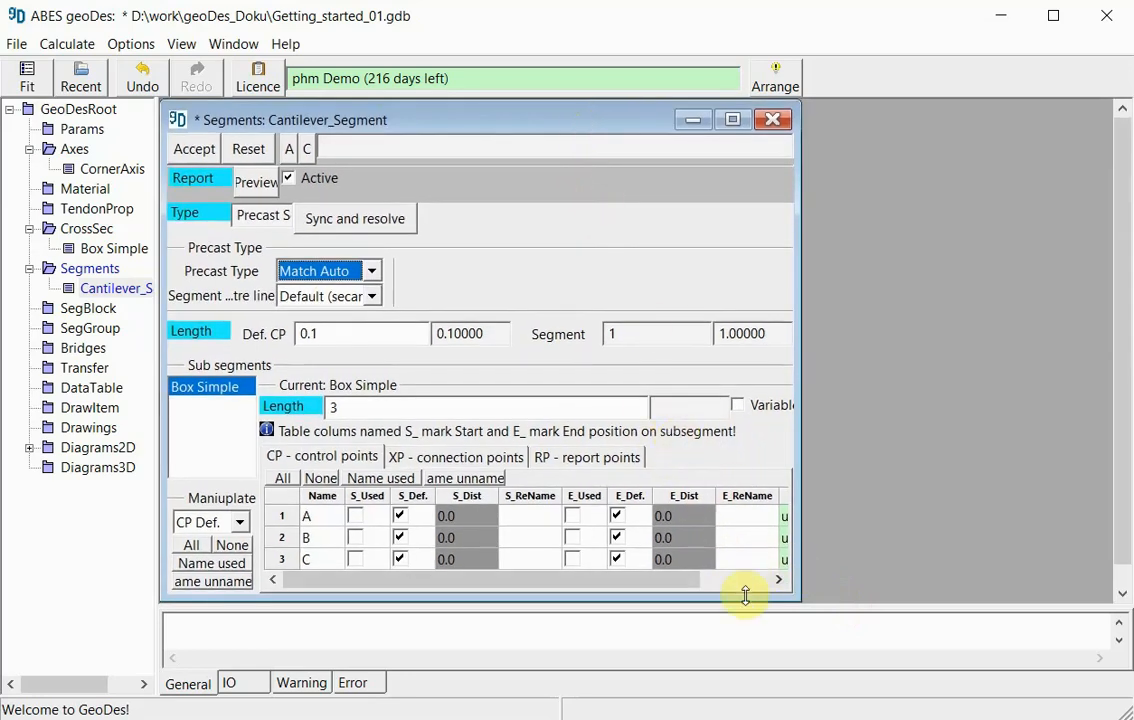
pyautogui.moveTo(745, 597); pyautogui.dragTo(747, 603)
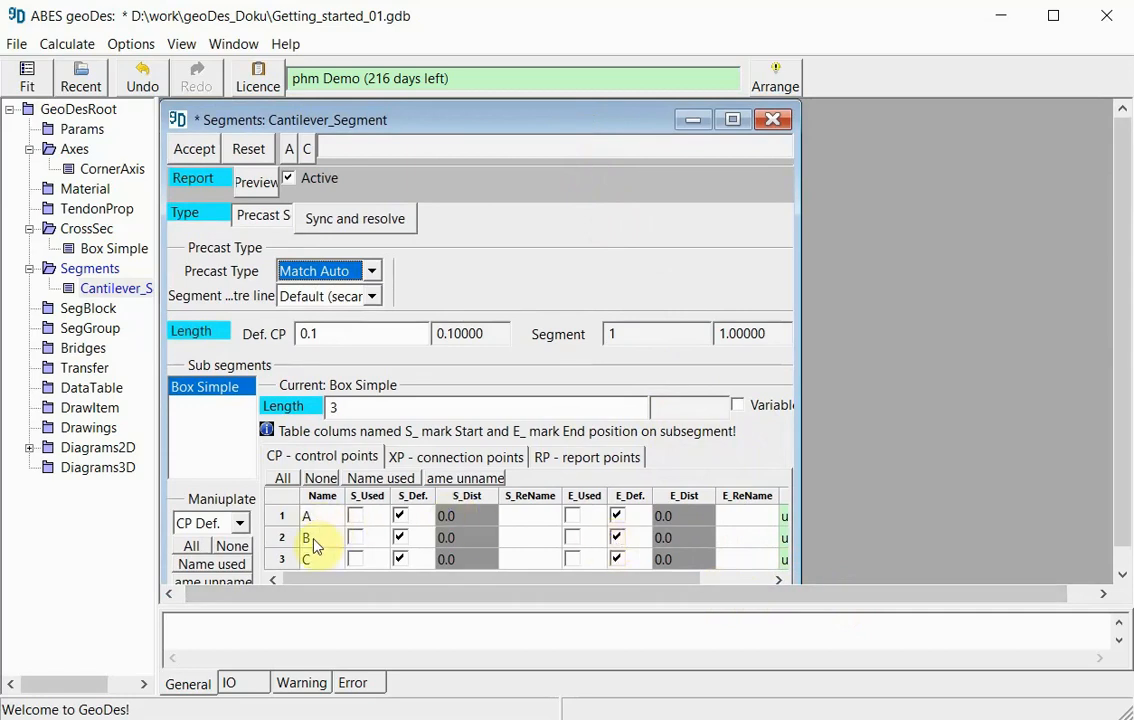
pyautogui.click(355, 516)
pyautogui.click(355, 538)
pyautogui.click(355, 559)
pyautogui.click(572, 516)
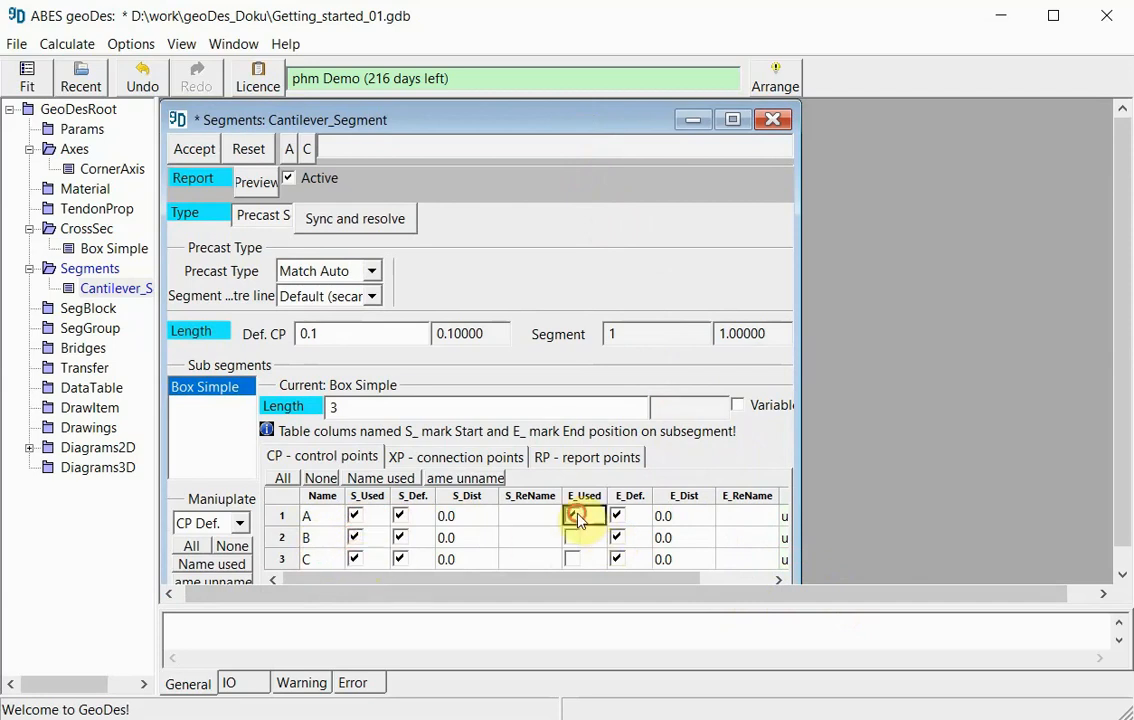
pyautogui.click(574, 538)
pyautogui.click(574, 559)
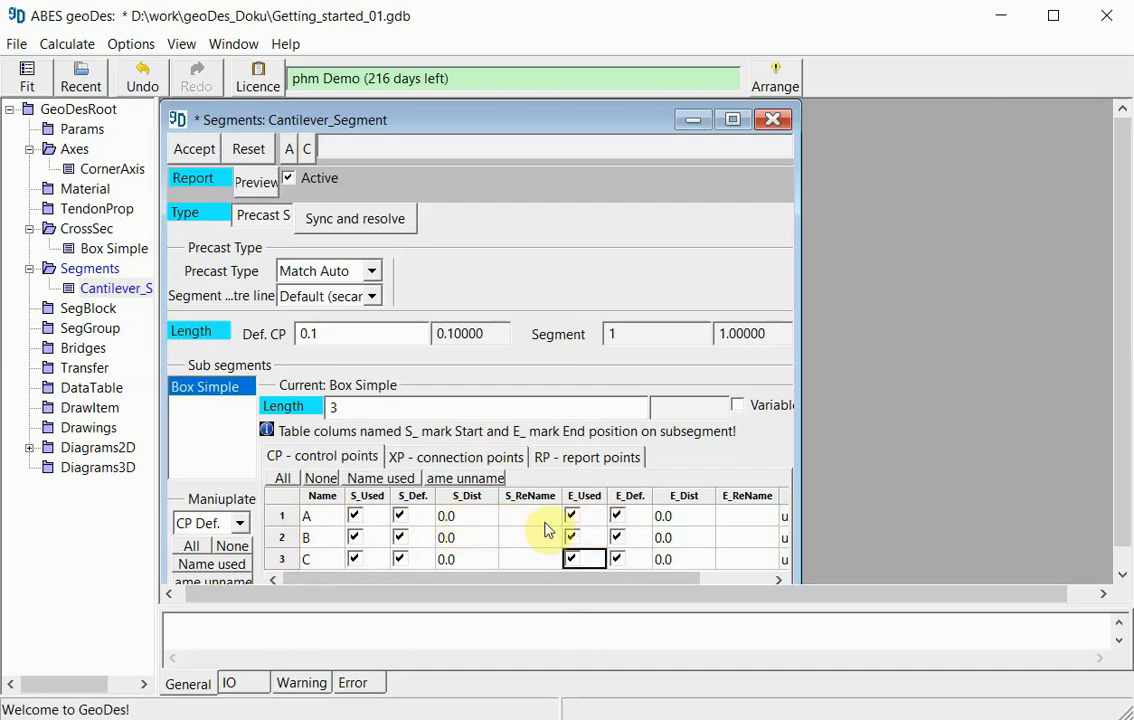
pyautogui.click(379, 480)
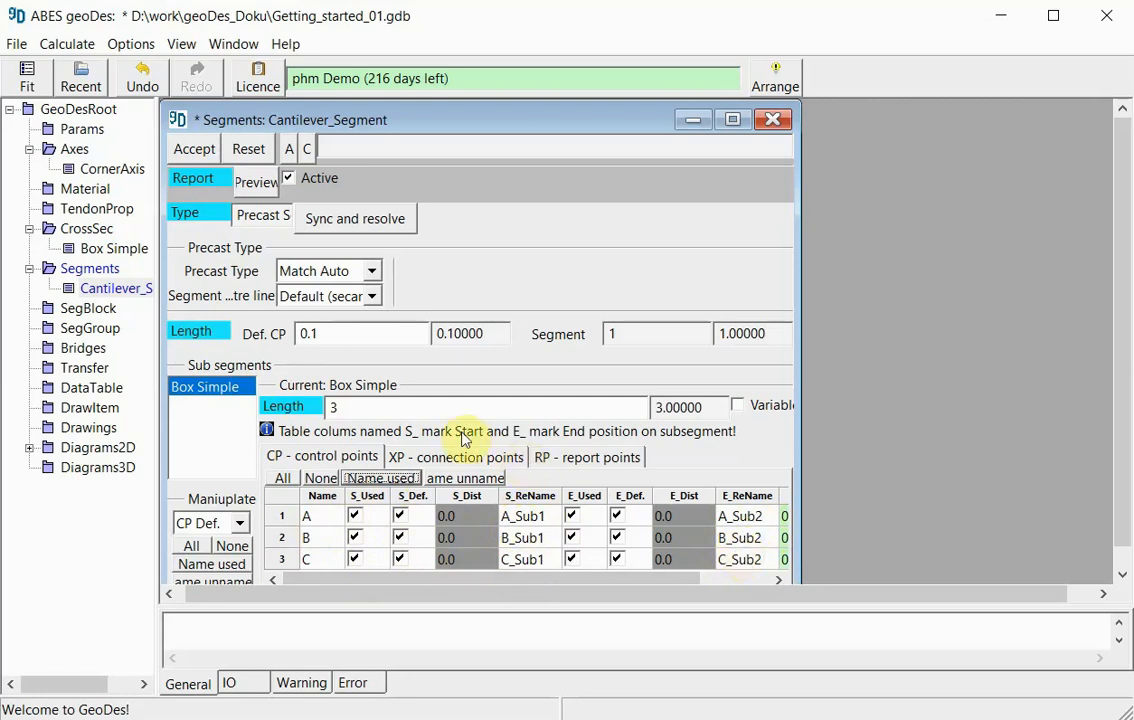
# - Accept the Cantilever_Segment definition and close its window
pyautogui.moveTo(342, 333); pyautogui.dragTo(283, 334)
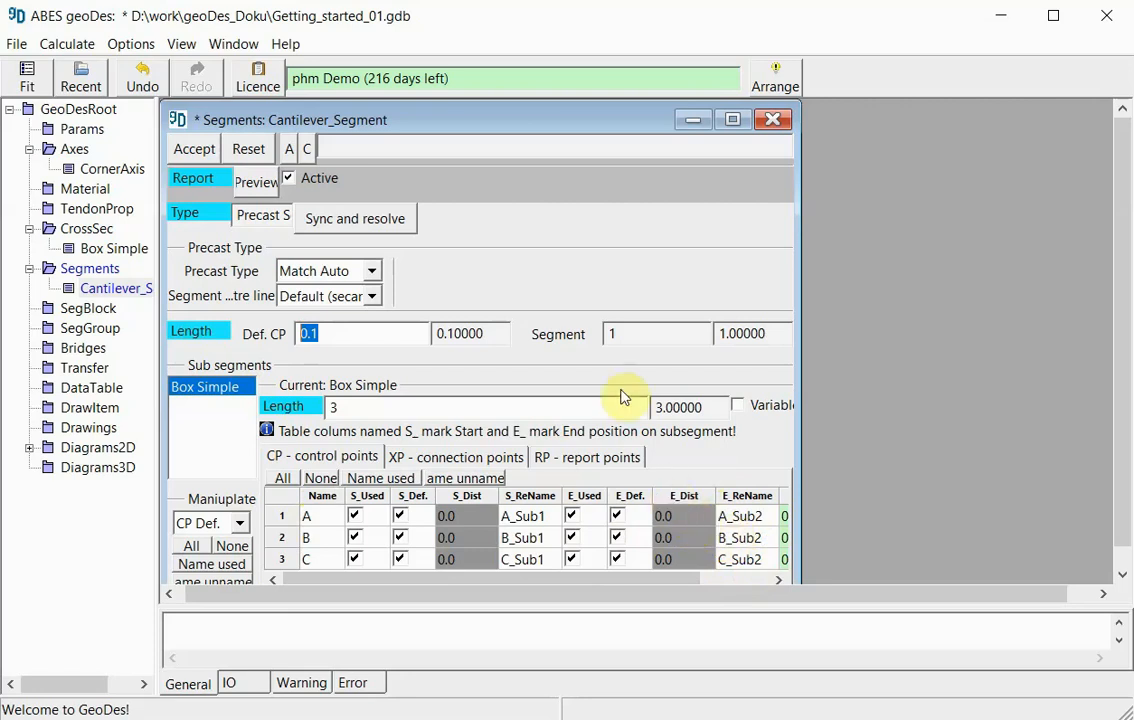
pyautogui.click(194, 148)
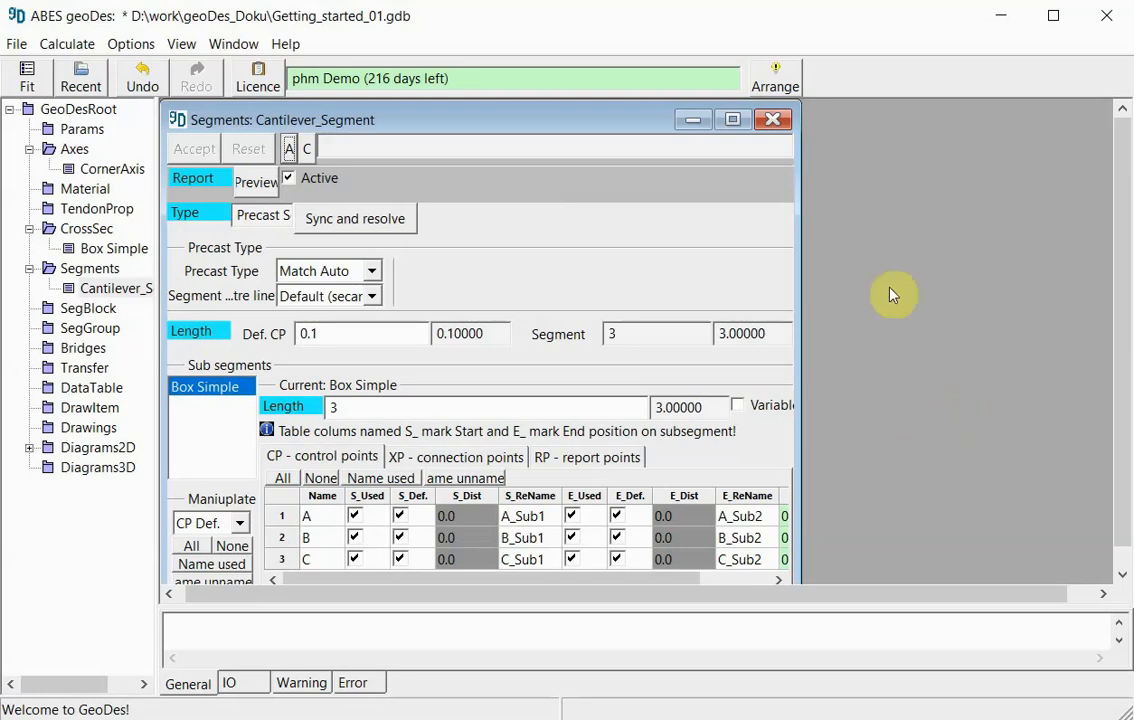
pyautogui.click(772, 121)
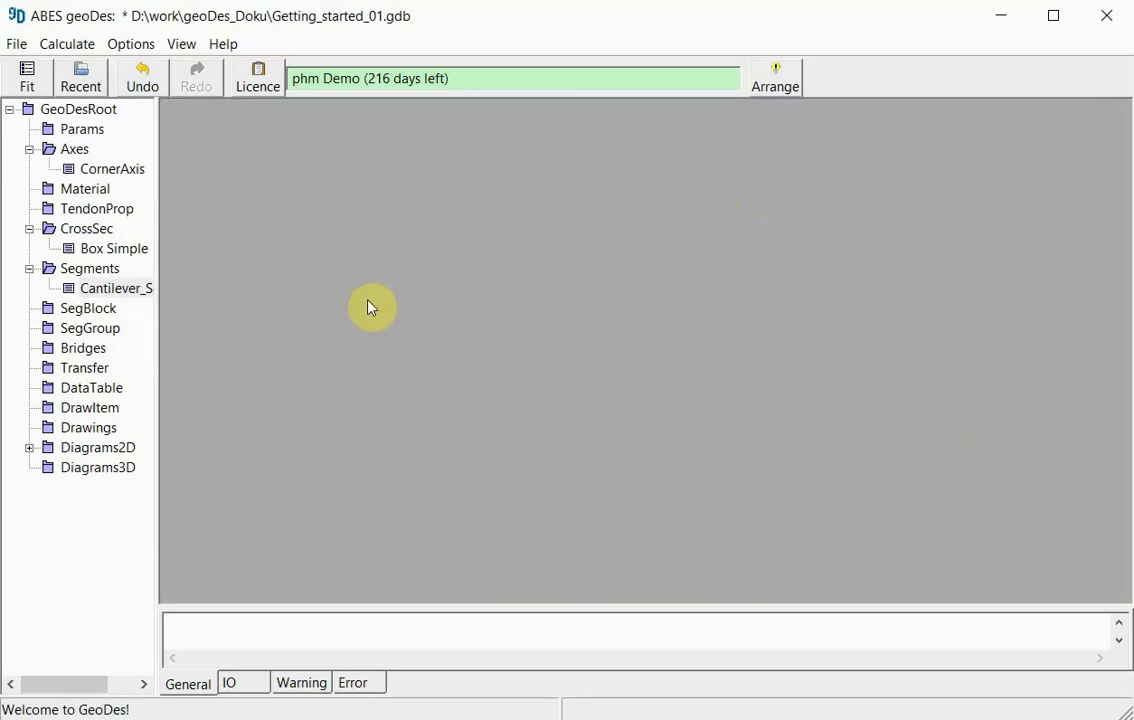
# - Insert a second segment named Pier_Segment with the type Precast Segment
pyautogui.click(96, 272)
pyautogui.rightClick(97, 278)
pyautogui.click(203, 330)
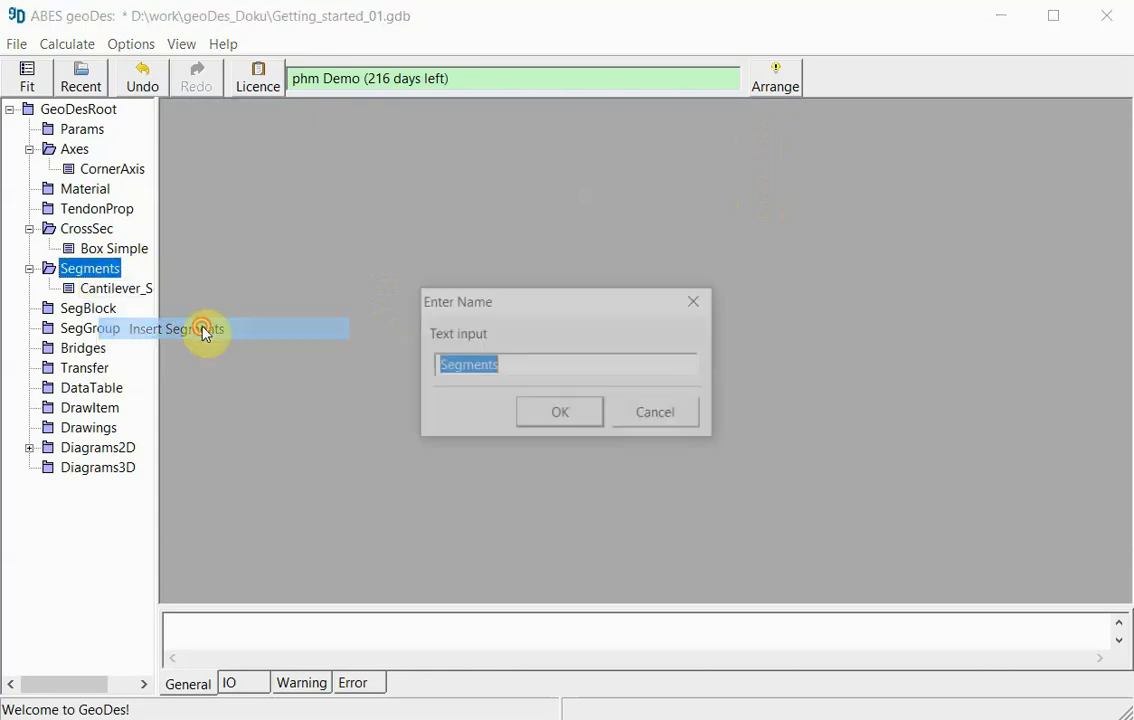
pyautogui.write('Pi')
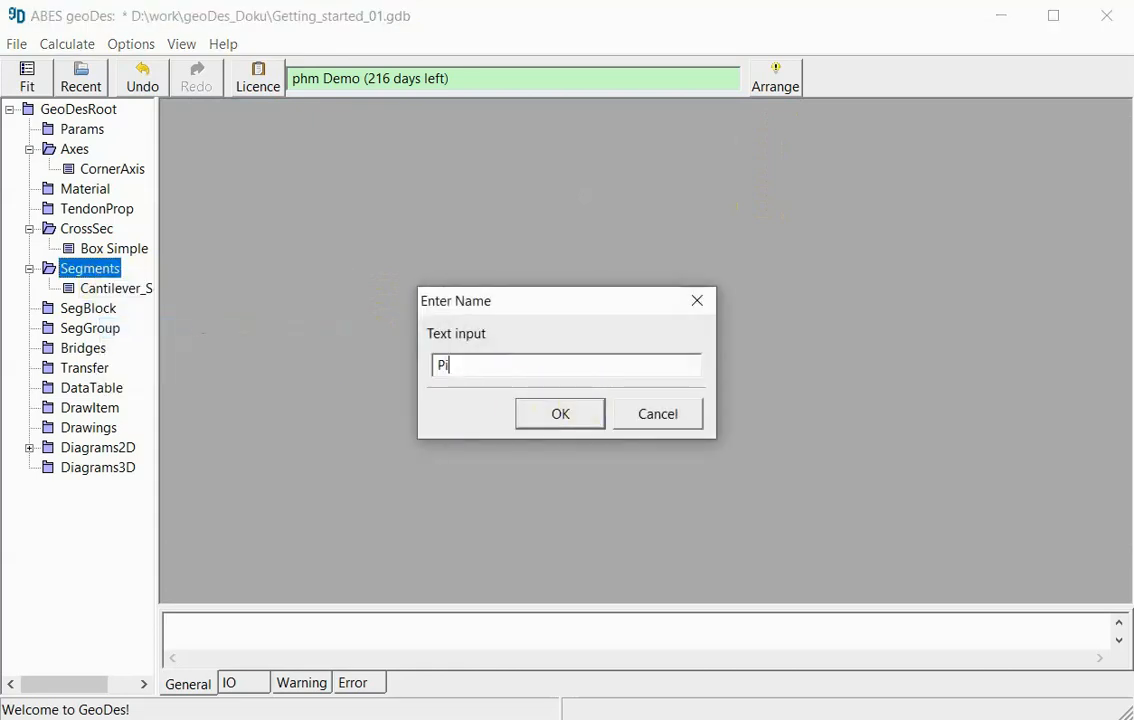
pyautogui.write('er_Segment')
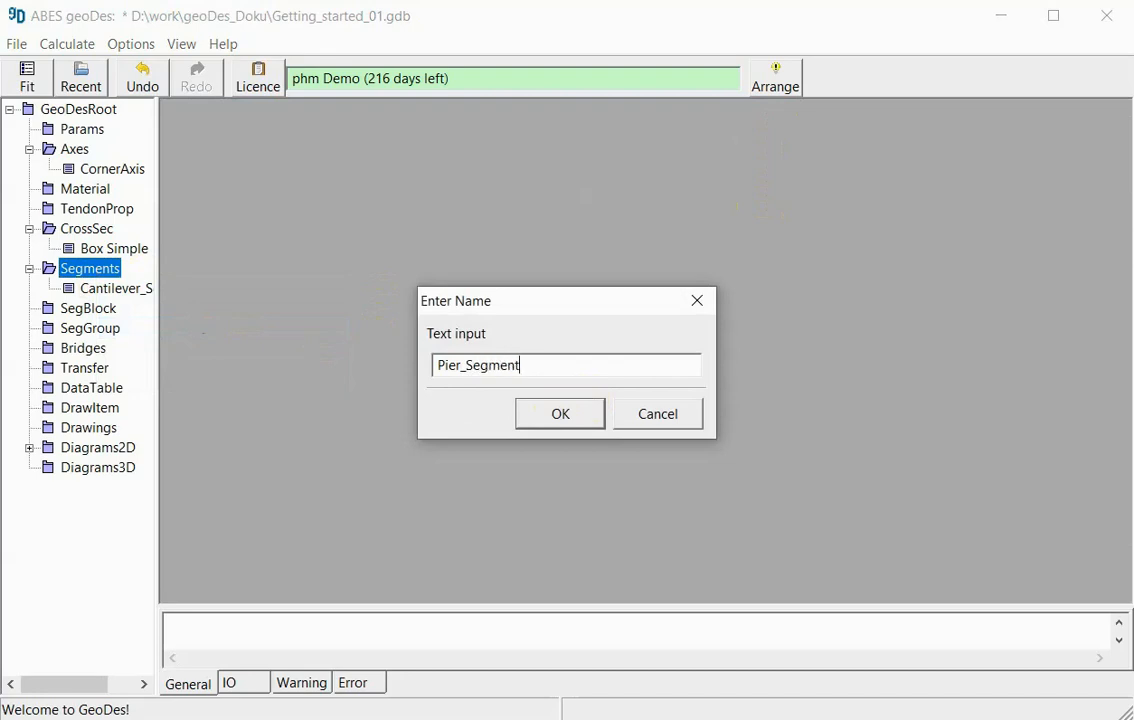
pyautogui.click(556, 412)
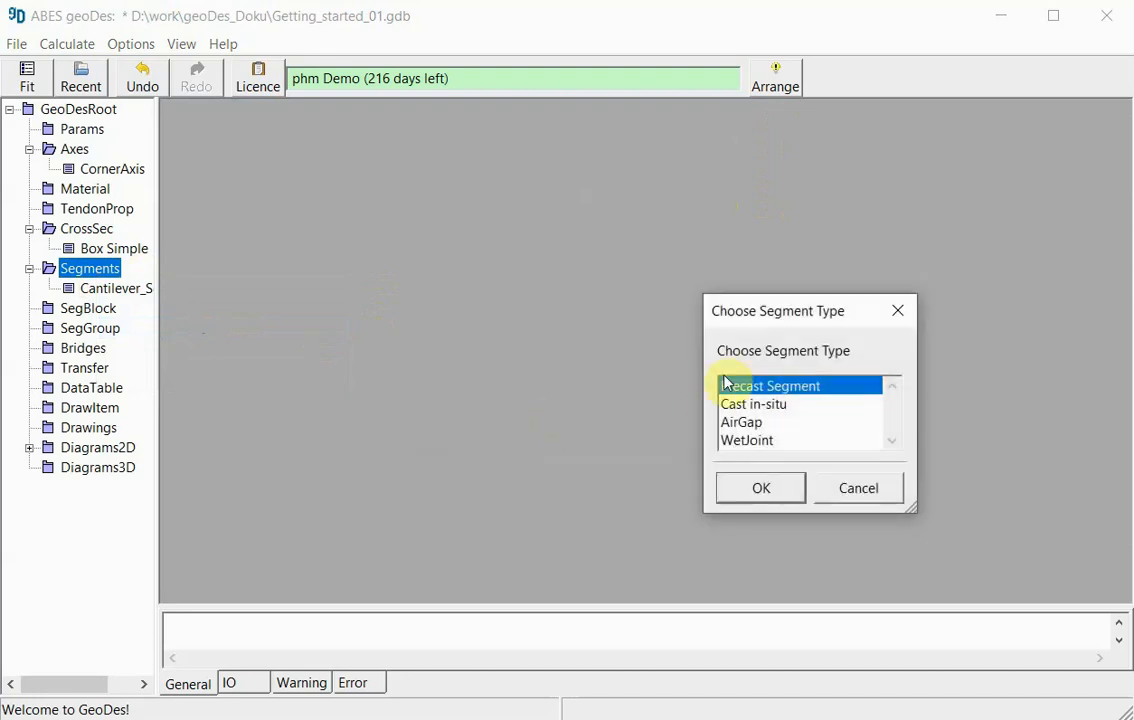
pyautogui.click(770, 489)
# - Append a Box Simple sub-segment to Pier_Segment and set its length to 2.5
pyautogui.moveTo(598, 175); pyautogui.dragTo(538, 118)
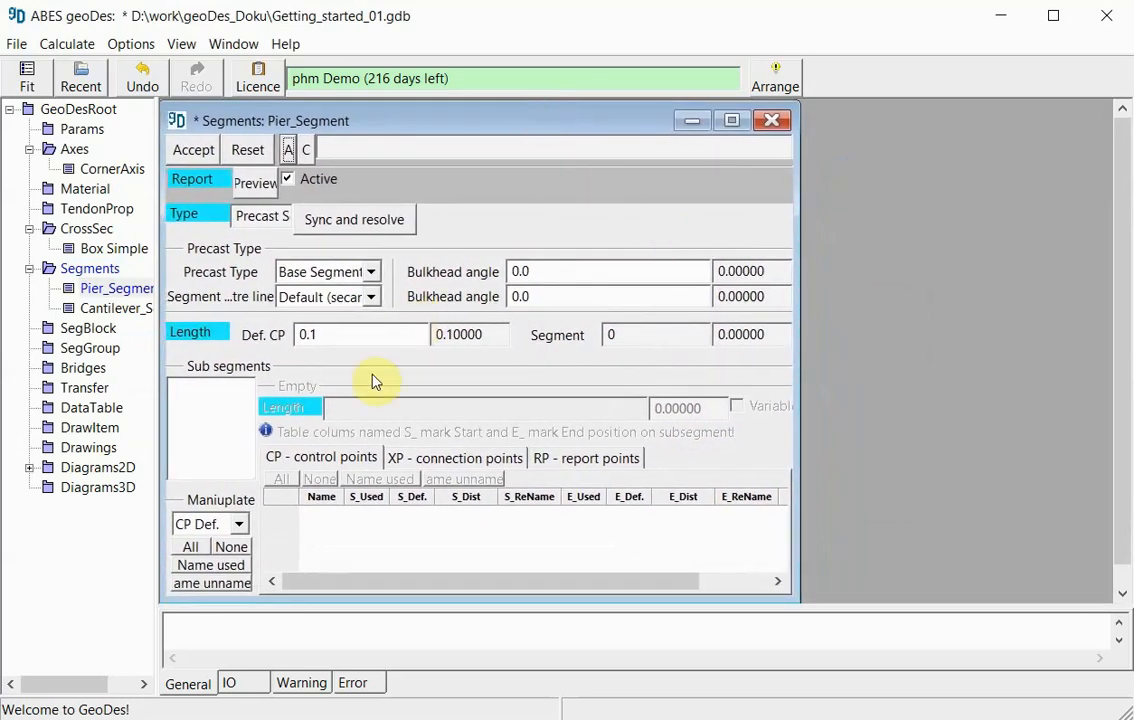
pyautogui.click(205, 399)
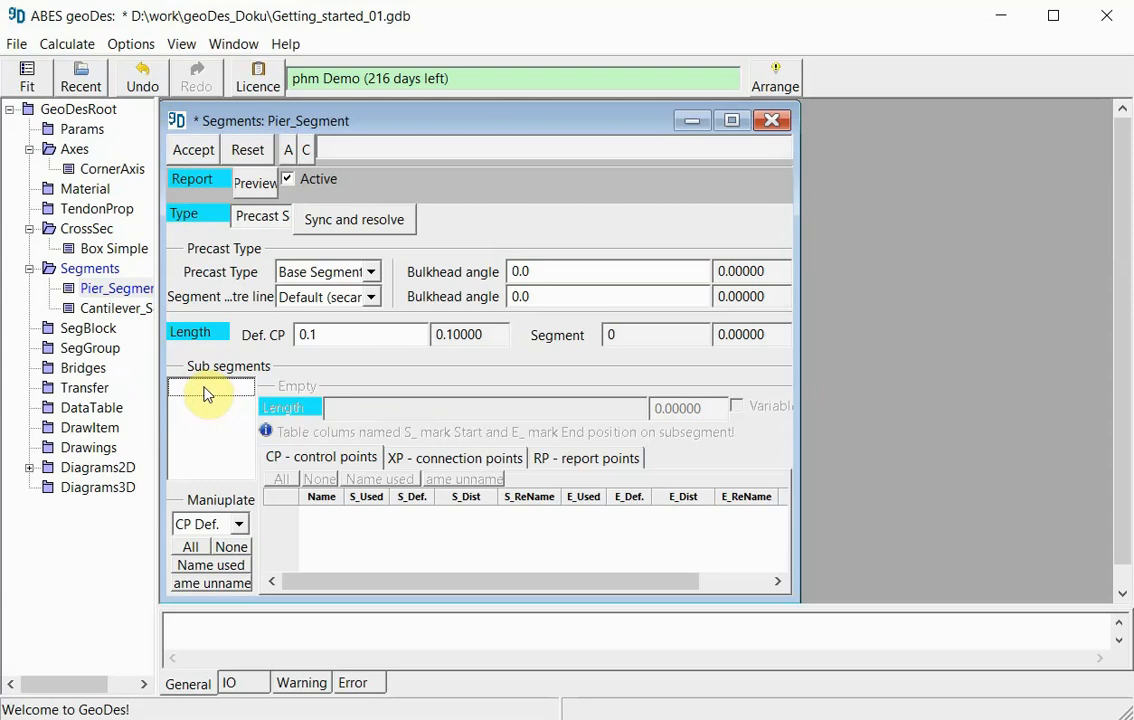
pyautogui.rightClick(207, 392)
pyautogui.click(260, 398)
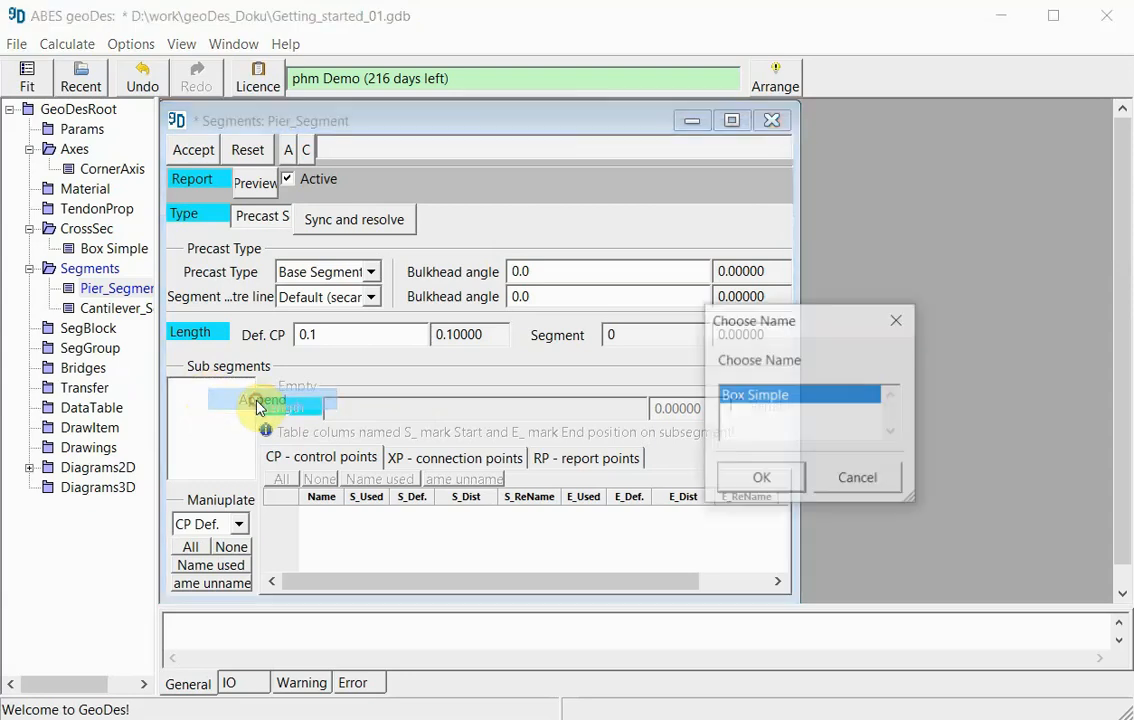
pyautogui.click(790, 479)
pyautogui.click(372, 410)
pyautogui.doubleClick(337, 408)
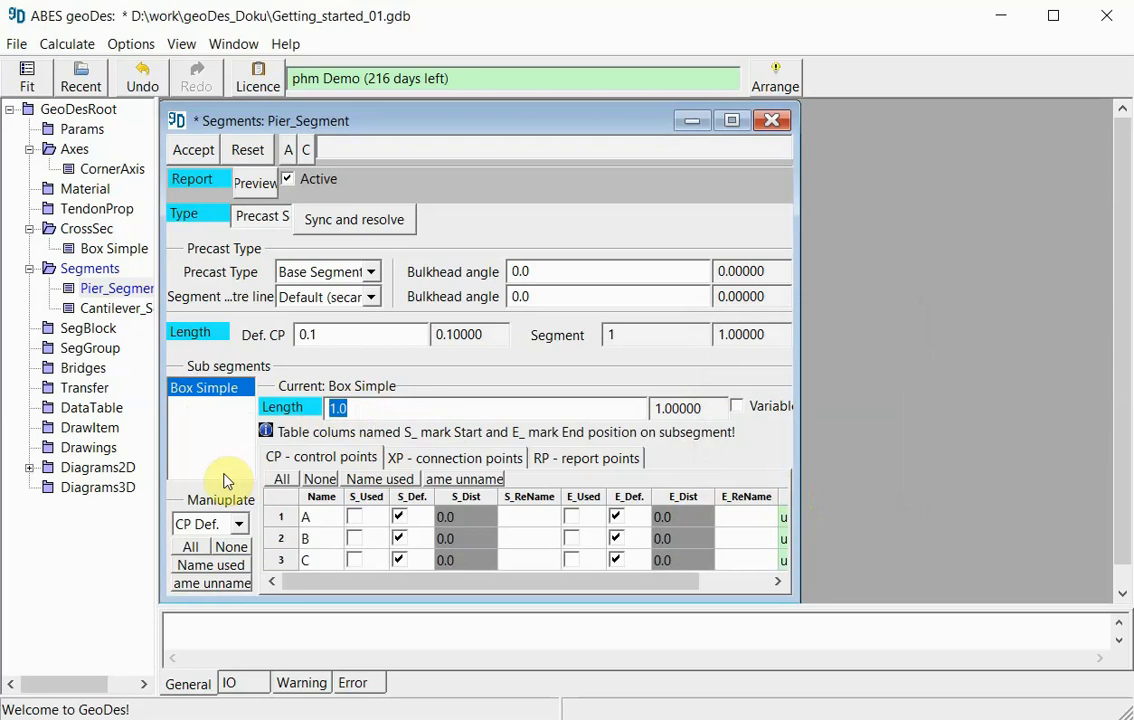
pyautogui.write('2.5')
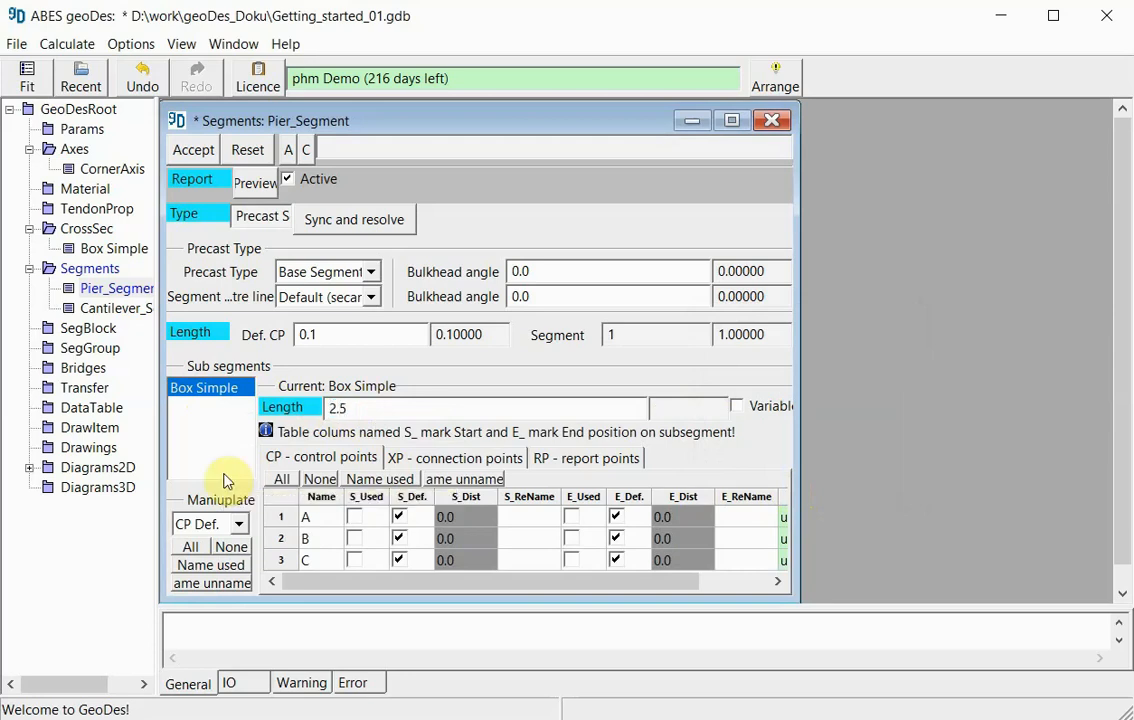
# - Append a second Box Simple sub-segment with length 2.5 to Pier_Segment and set the segment centre line to Tangent to SOL
pyautogui.rightClick(201, 417)
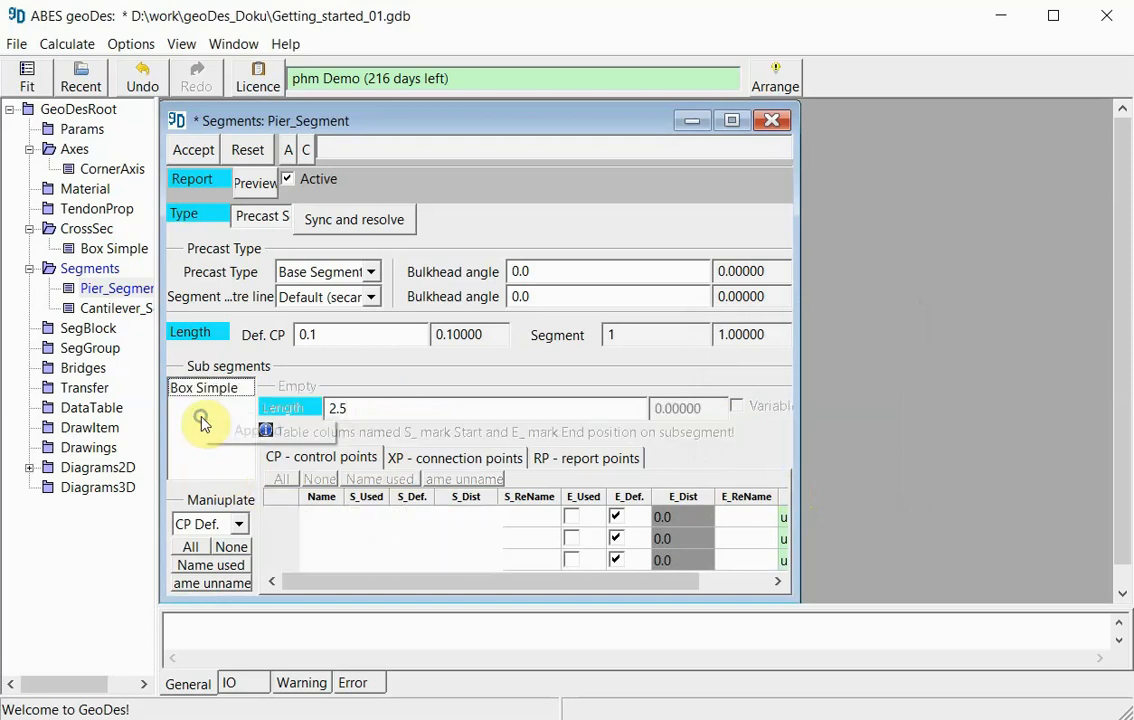
pyautogui.click(250, 428)
pyautogui.click(761, 480)
pyautogui.click(392, 407)
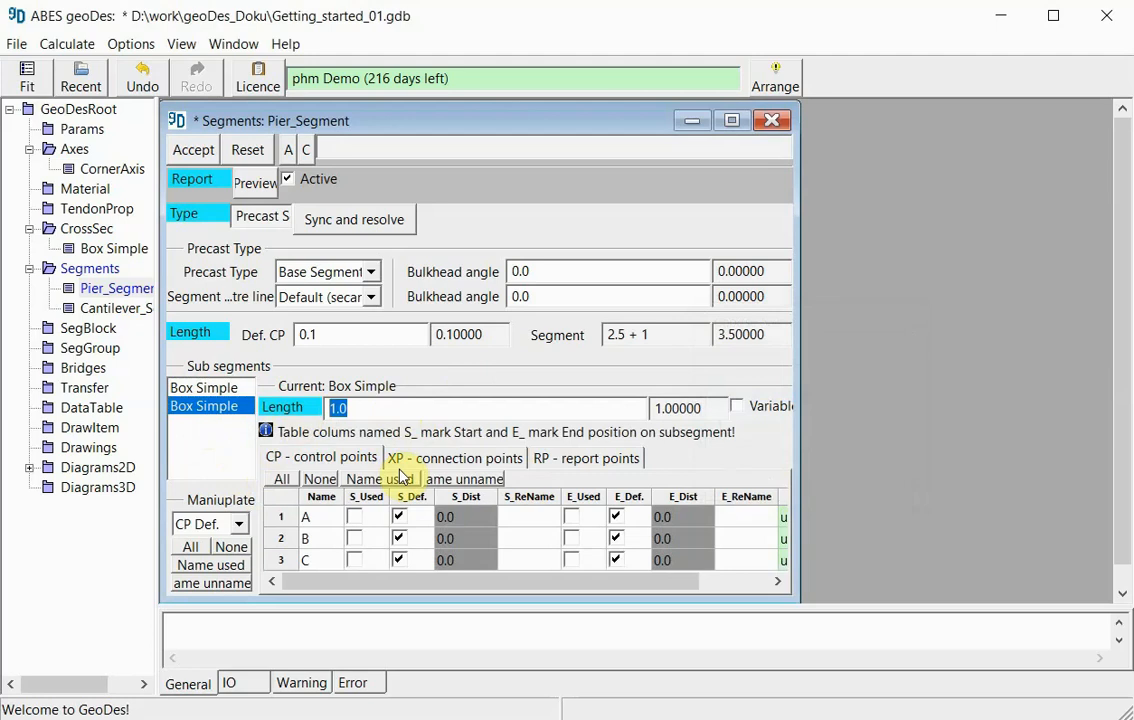
pyautogui.write('2.5')
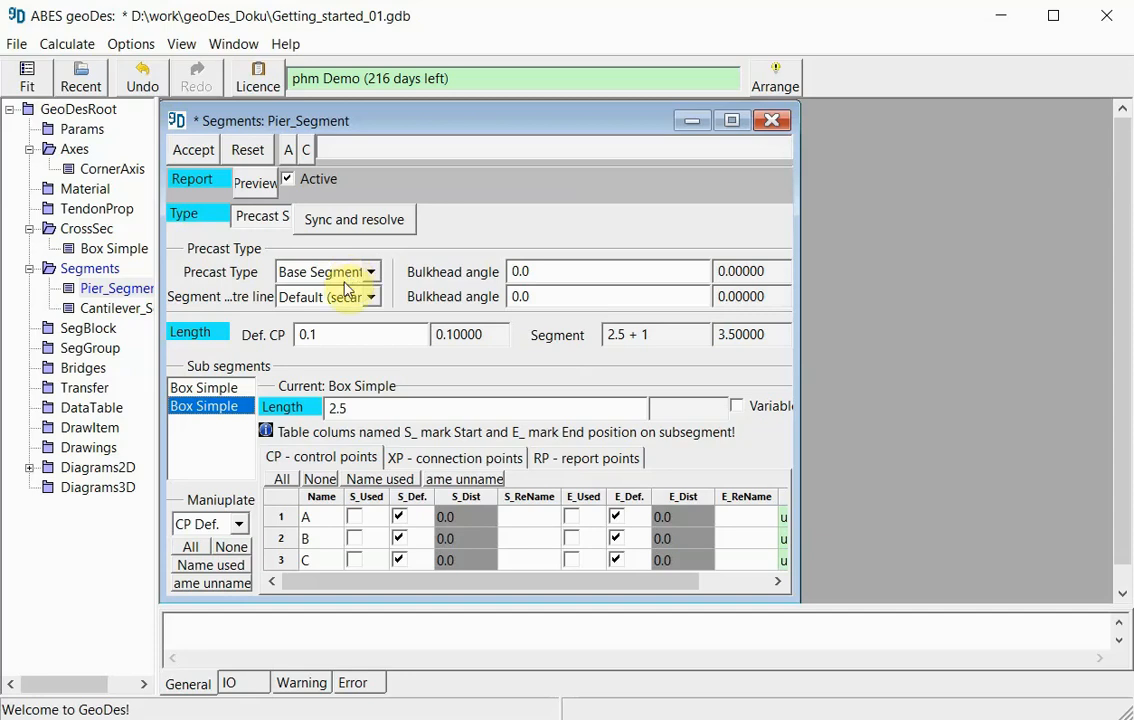
pyautogui.click(374, 301)
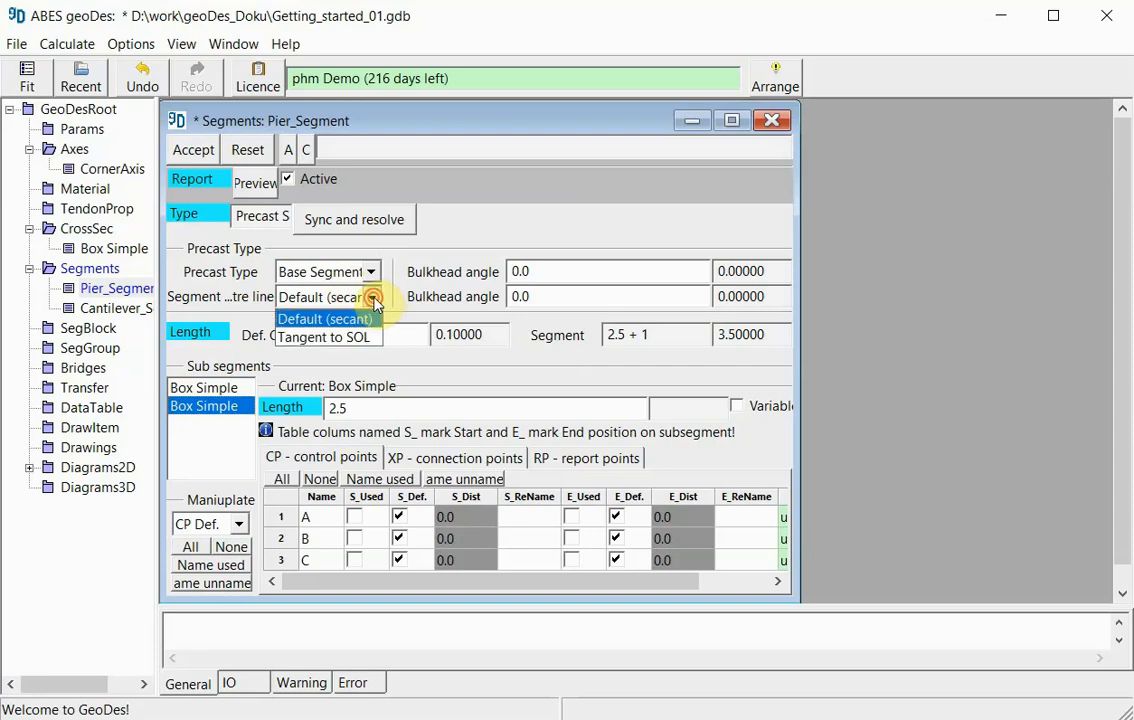
pyautogui.click(335, 338)
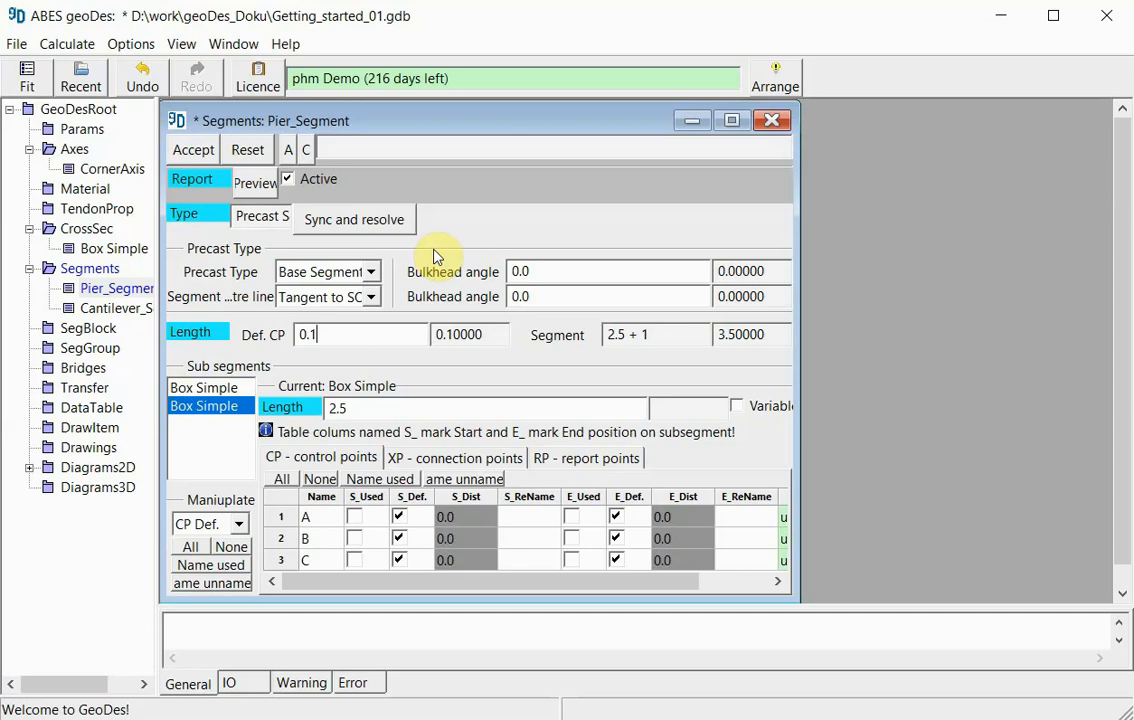
# - Mark control points A, B and C as used at the start of Pier_Segment's first sub-segment and auto-name them
pyautogui.click(198, 389)
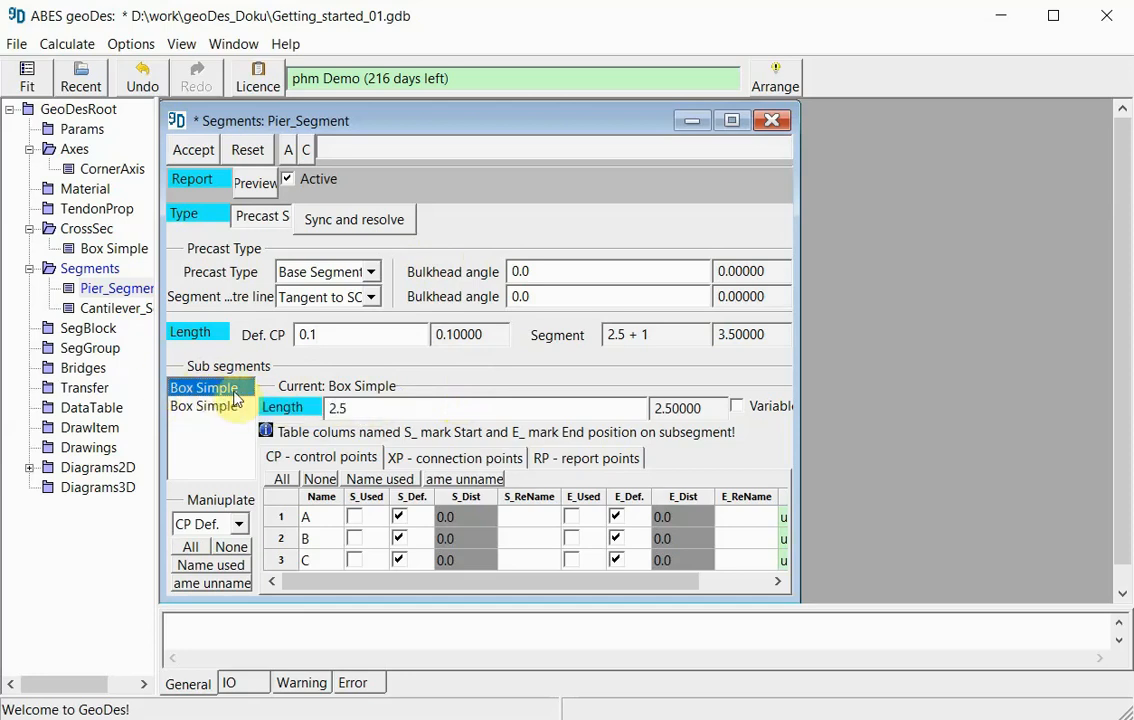
pyautogui.click(353, 518)
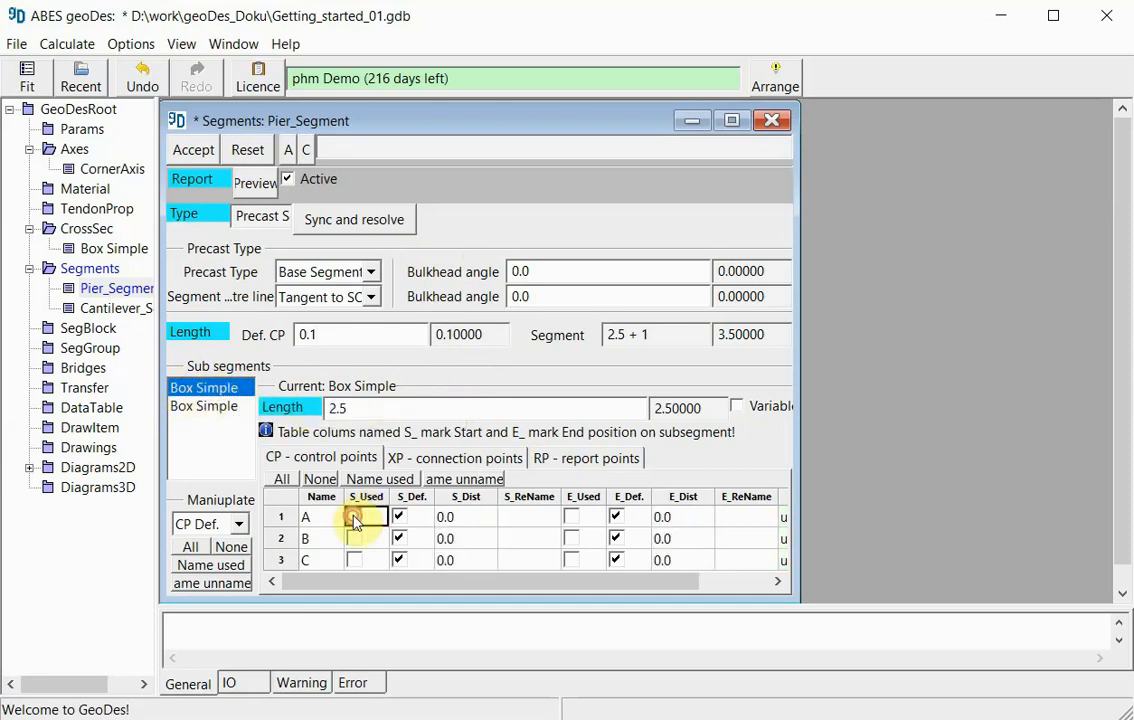
pyautogui.click(354, 518)
pyautogui.click(355, 539)
pyautogui.click(356, 562)
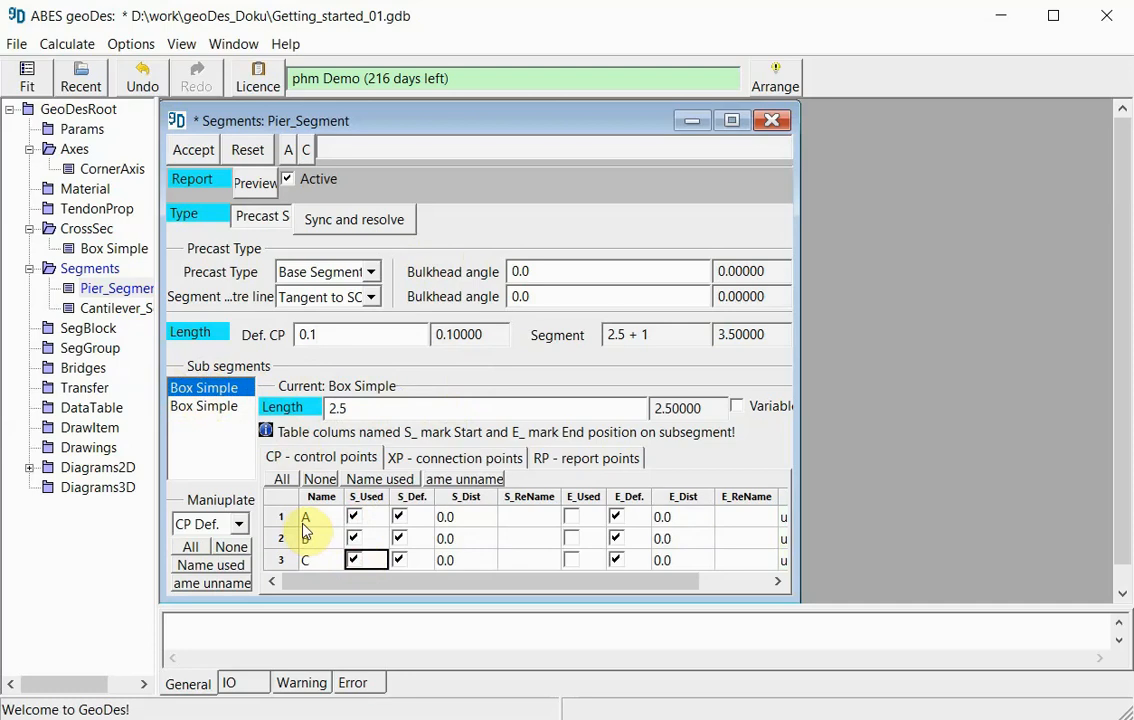
pyautogui.click(376, 482)
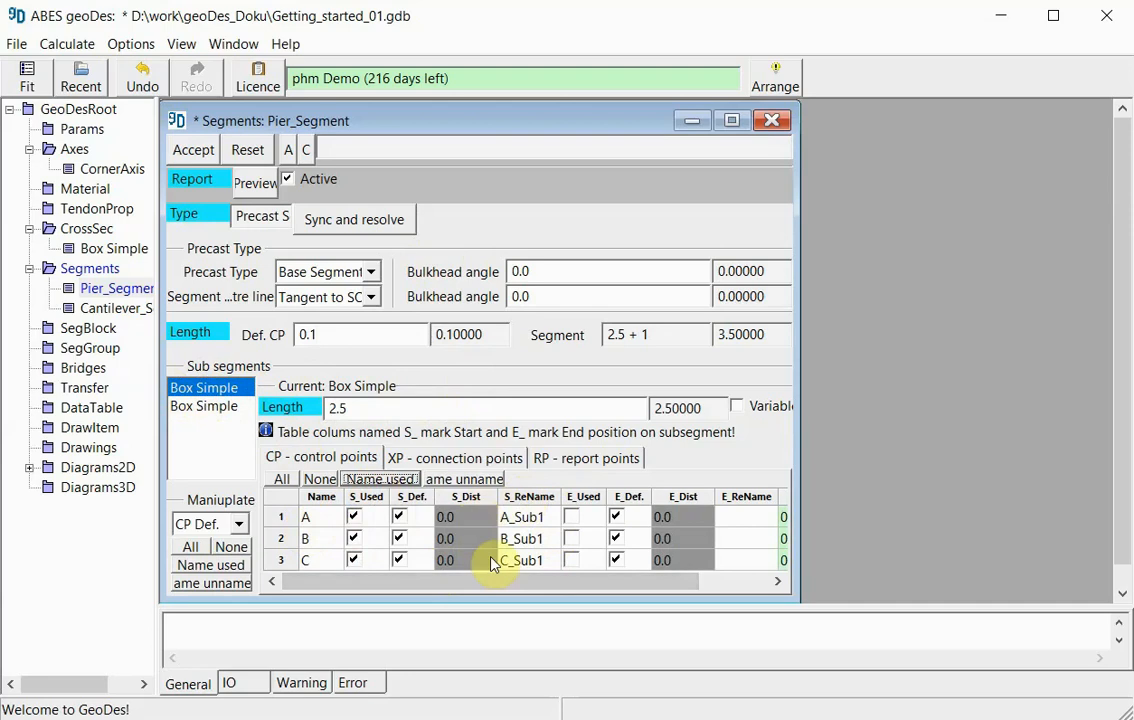
# - Mark control points A, B and C as used at the end of the second sub-segment and auto-name them
pyautogui.click(200, 412)
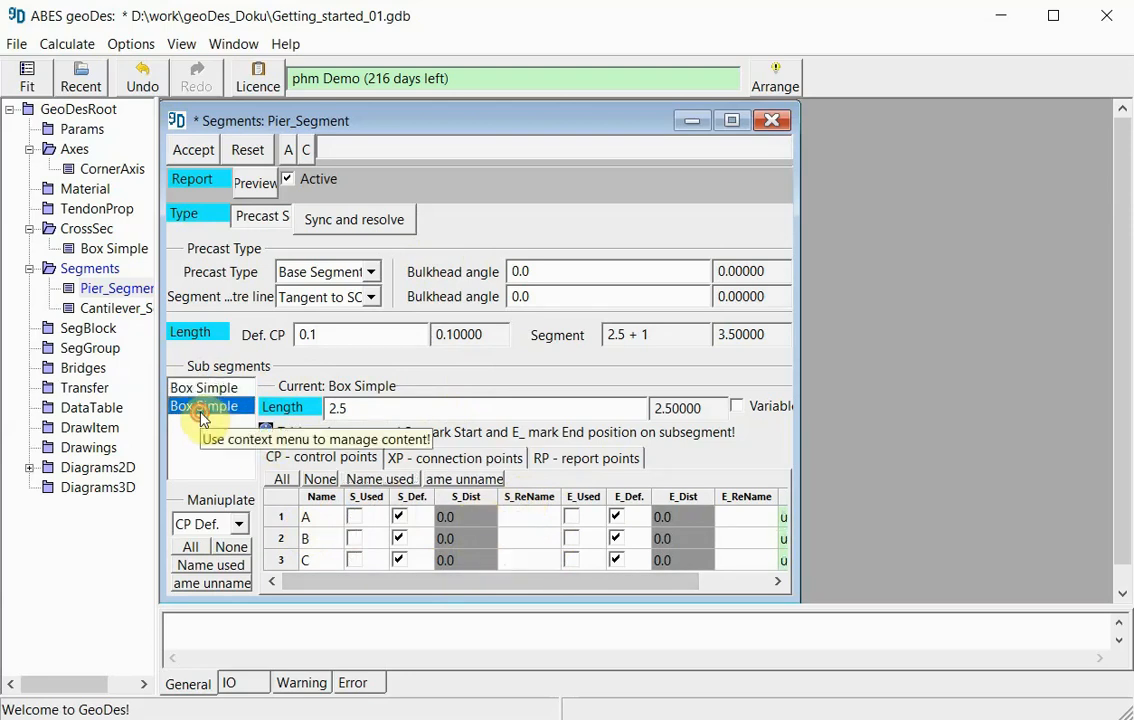
pyautogui.click(574, 520)
pyautogui.click(573, 518)
pyautogui.click(576, 538)
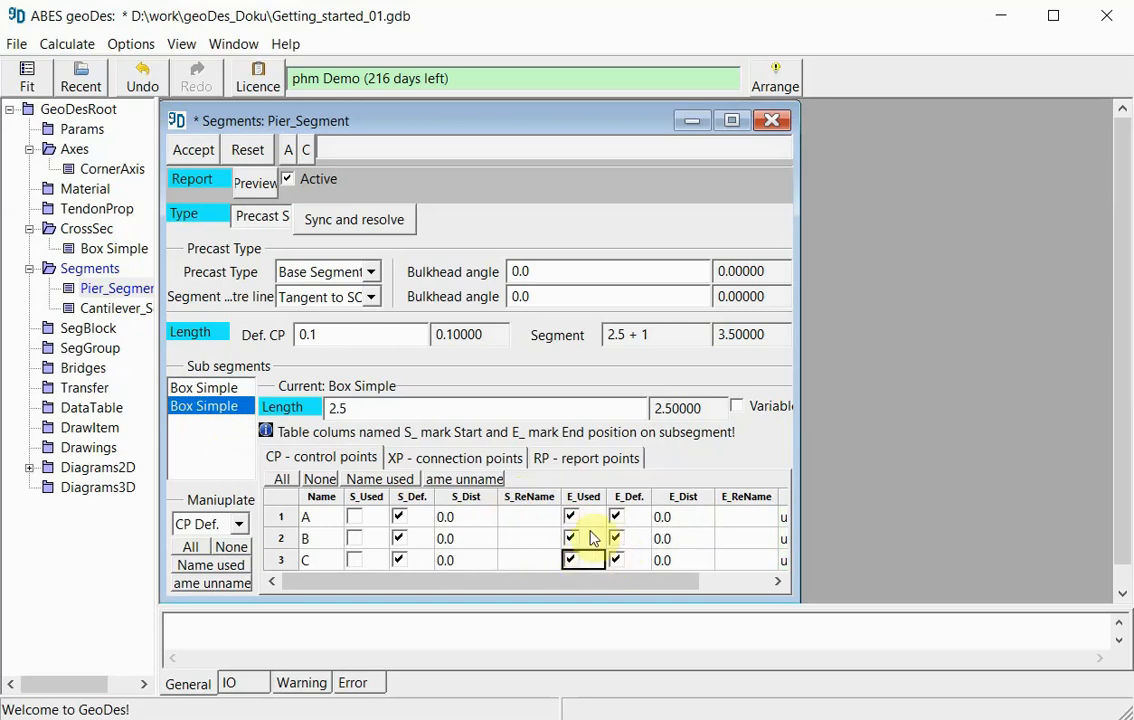
pyautogui.click(405, 482)
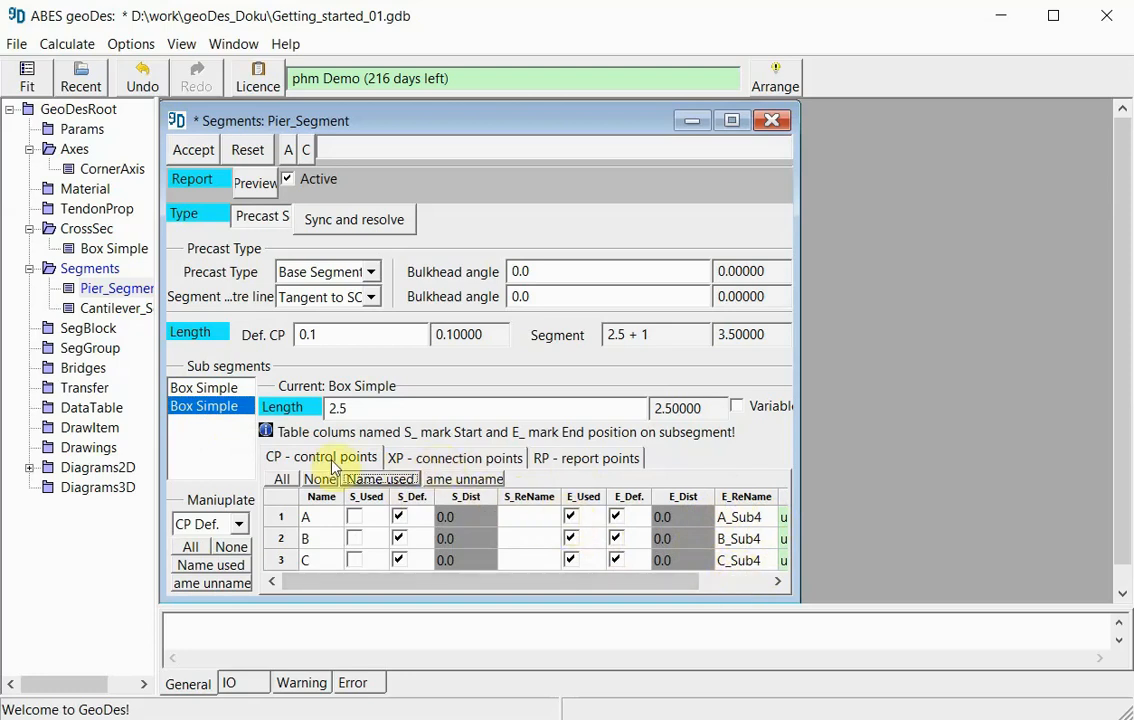
# - Use and auto-name connection point X at the first sub-segment's end, accept the Pier_Segment definition and close its window
pyautogui.click(452, 460)
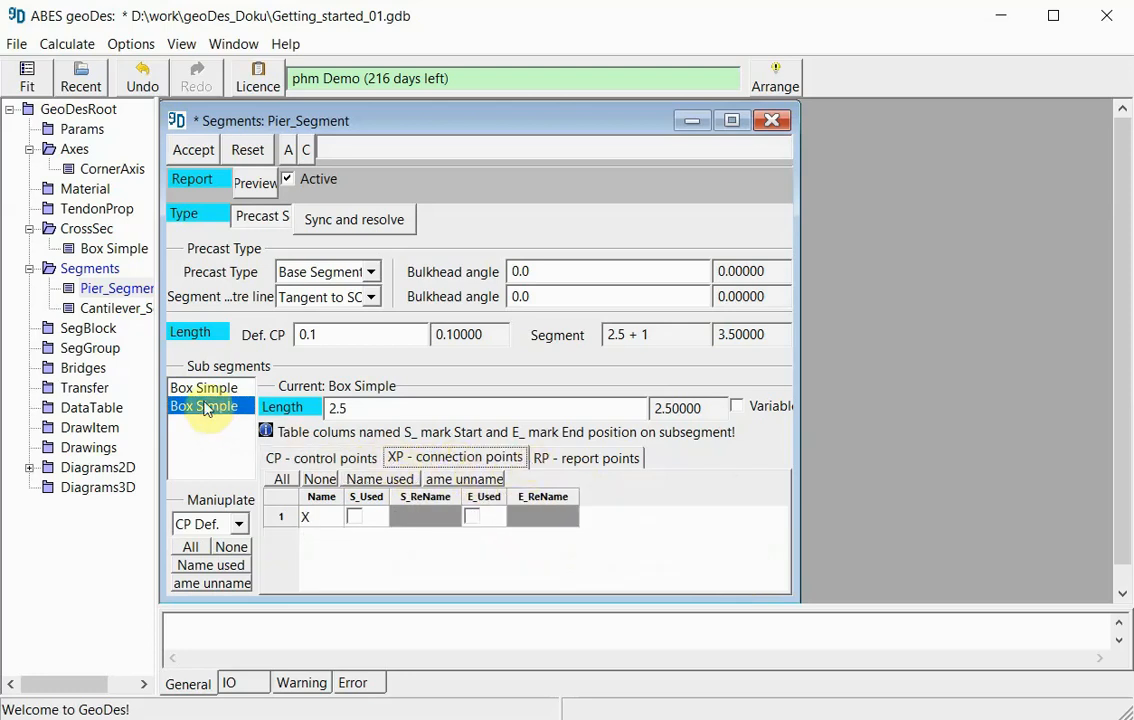
pyautogui.click(203, 390)
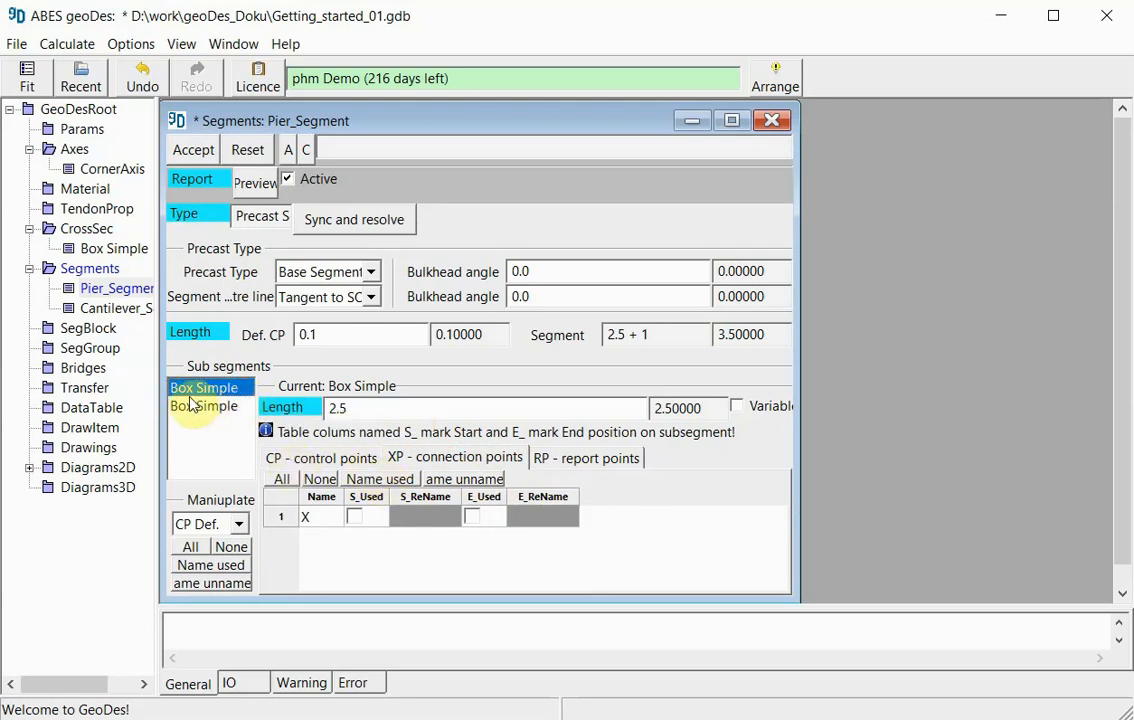
pyautogui.click(472, 517)
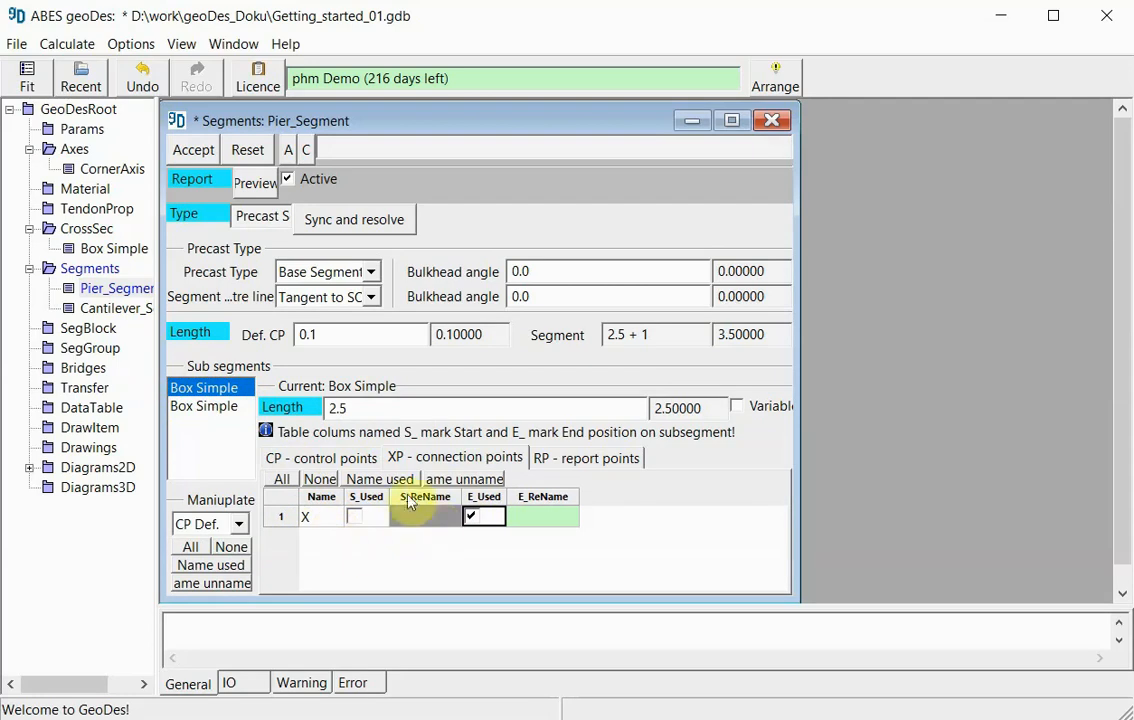
pyautogui.click(377, 482)
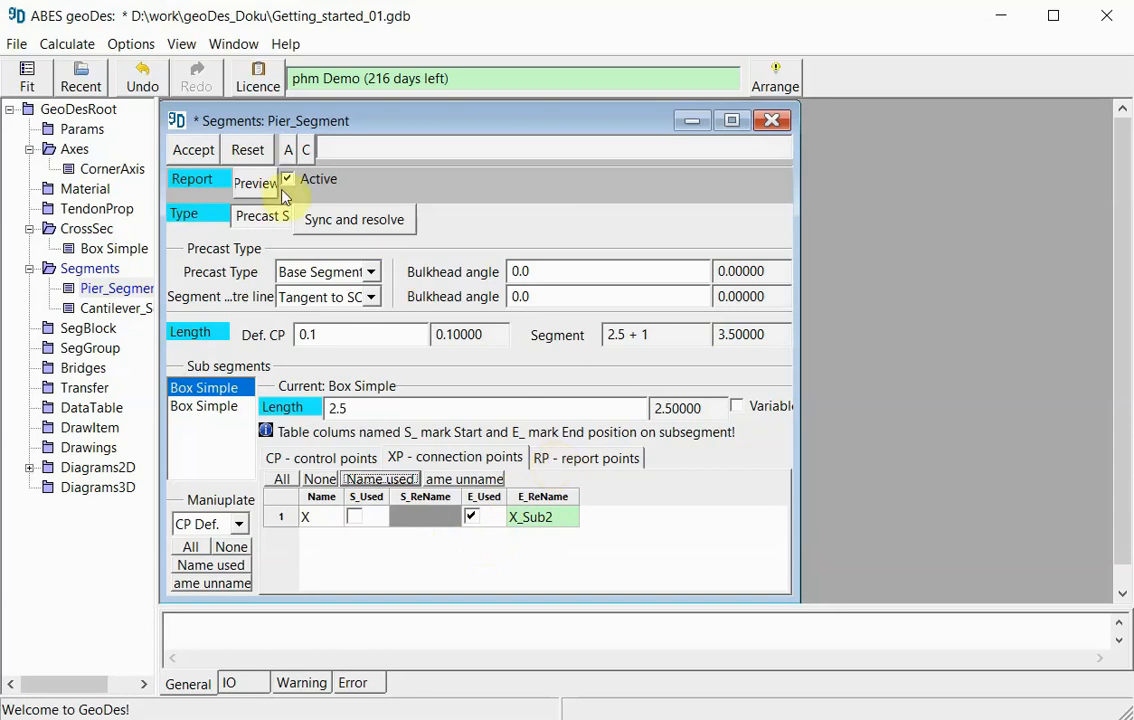
pyautogui.click(194, 152)
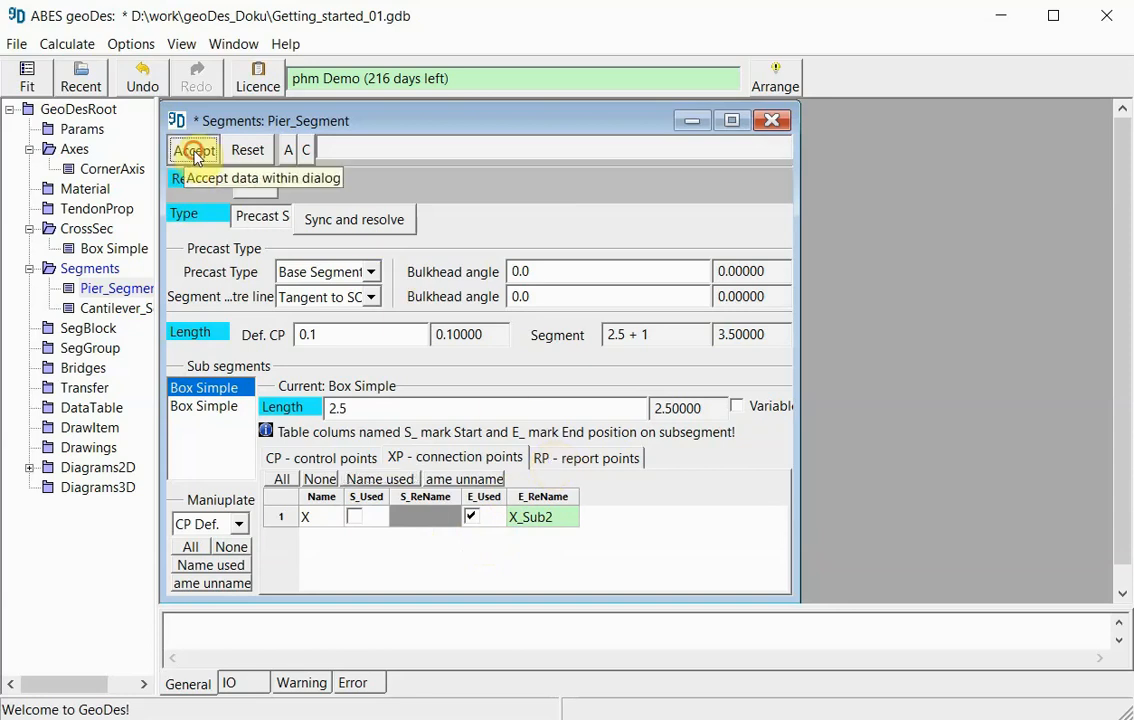
pyautogui.click(769, 124)
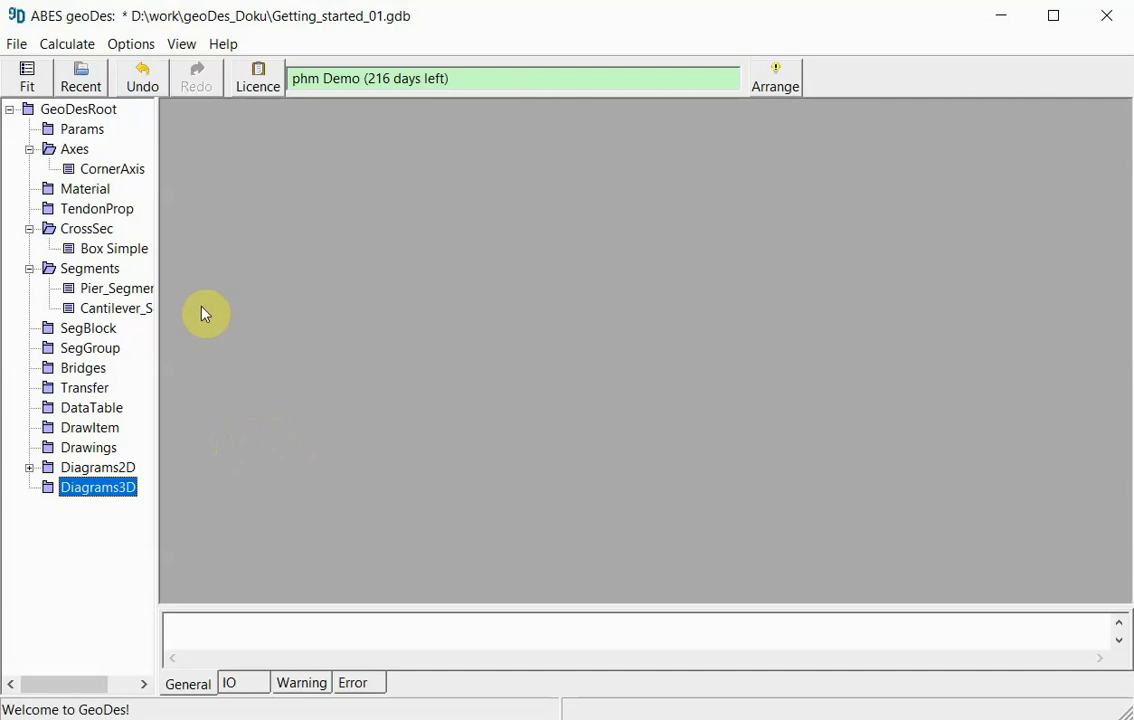
# - Prepare the default 3D diagram of Pier_Segment and enlarge its window
pyautogui.rightClick(98, 291)
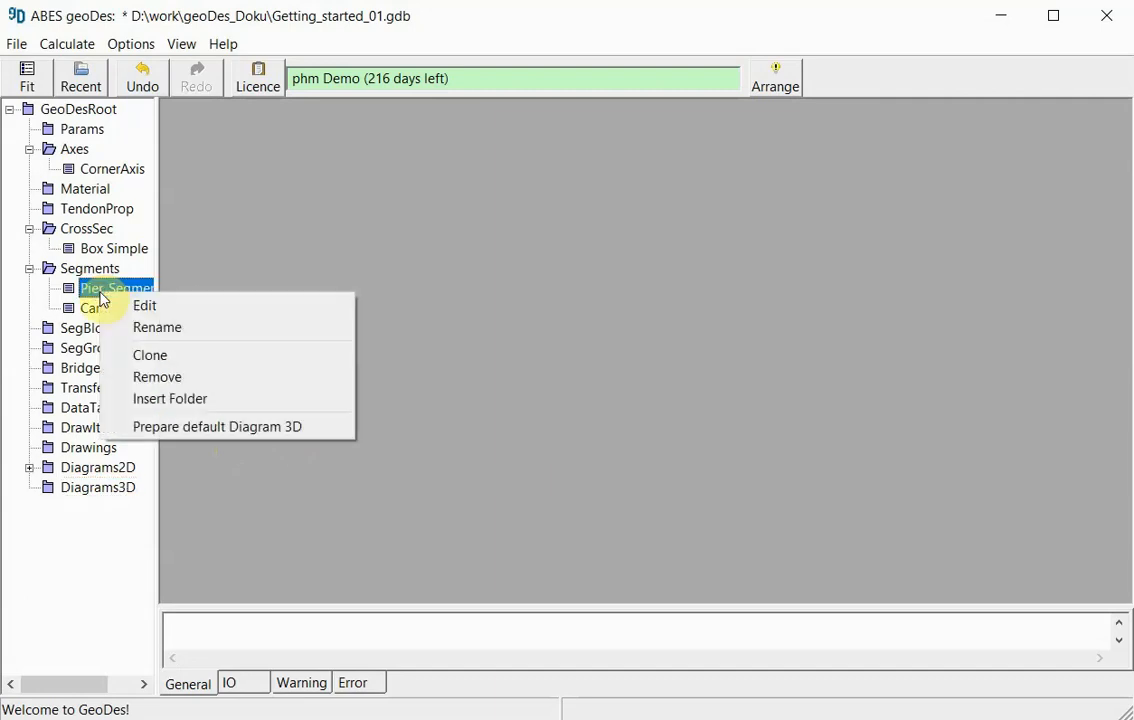
pyautogui.click(248, 430)
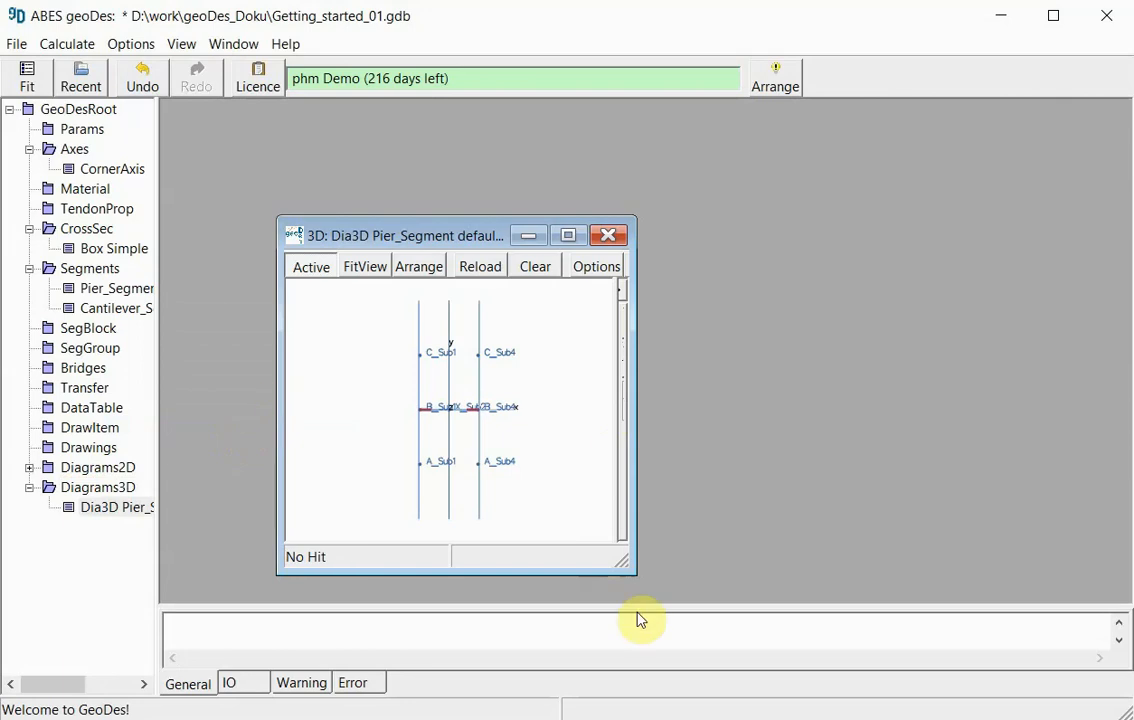
pyautogui.moveTo(638, 463); pyautogui.dragTo(909, 471)
pyautogui.moveTo(910, 218); pyautogui.dragTo(1047, 115)
# - Examine the control points and connection point of Pier_Segment in the 3D diagram from several angles, ending with the whole segment fitted to view
pyautogui.click(659, 462)
pyautogui.moveTo(661, 468); pyautogui.dragTo(754, 425)
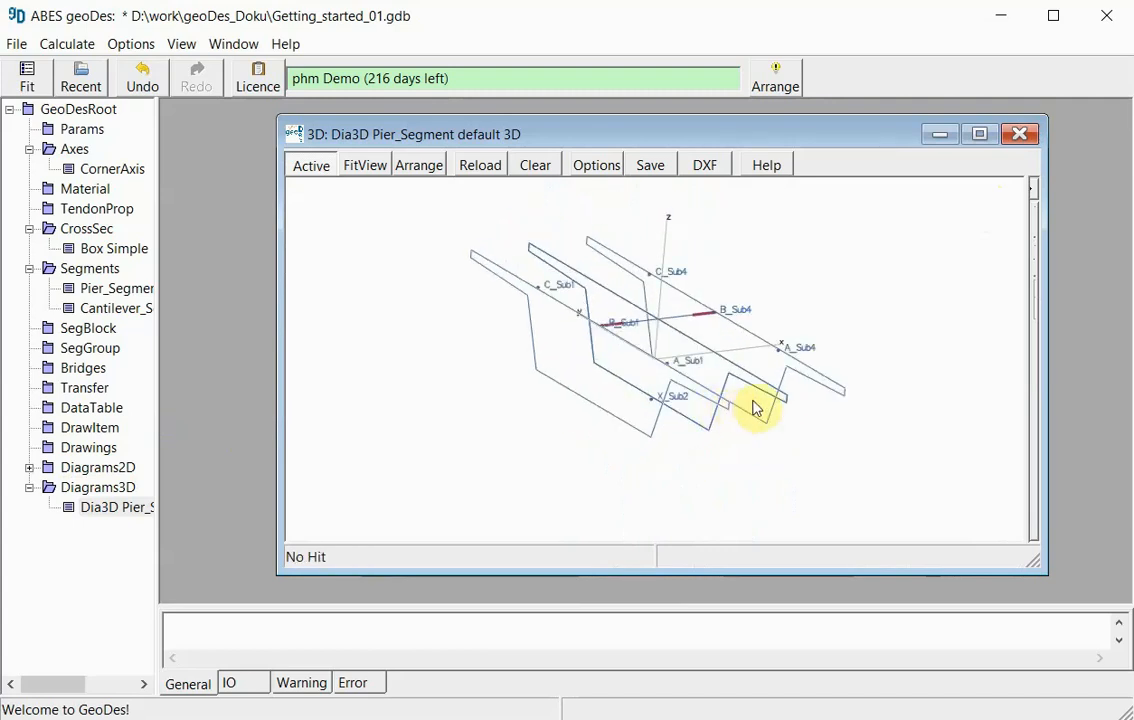
pyautogui.moveTo(718, 428); pyautogui.dragTo(615, 425)
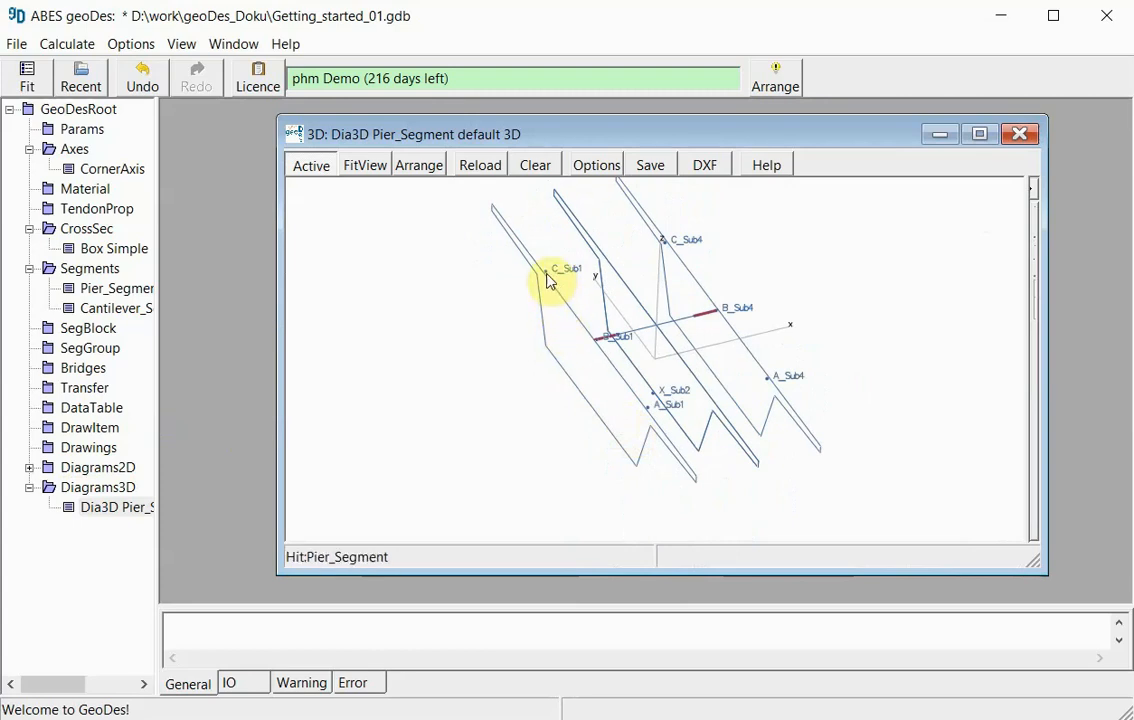
pyautogui.click(601, 345)
pyautogui.moveTo(650, 420); pyautogui.dragTo(618, 425)
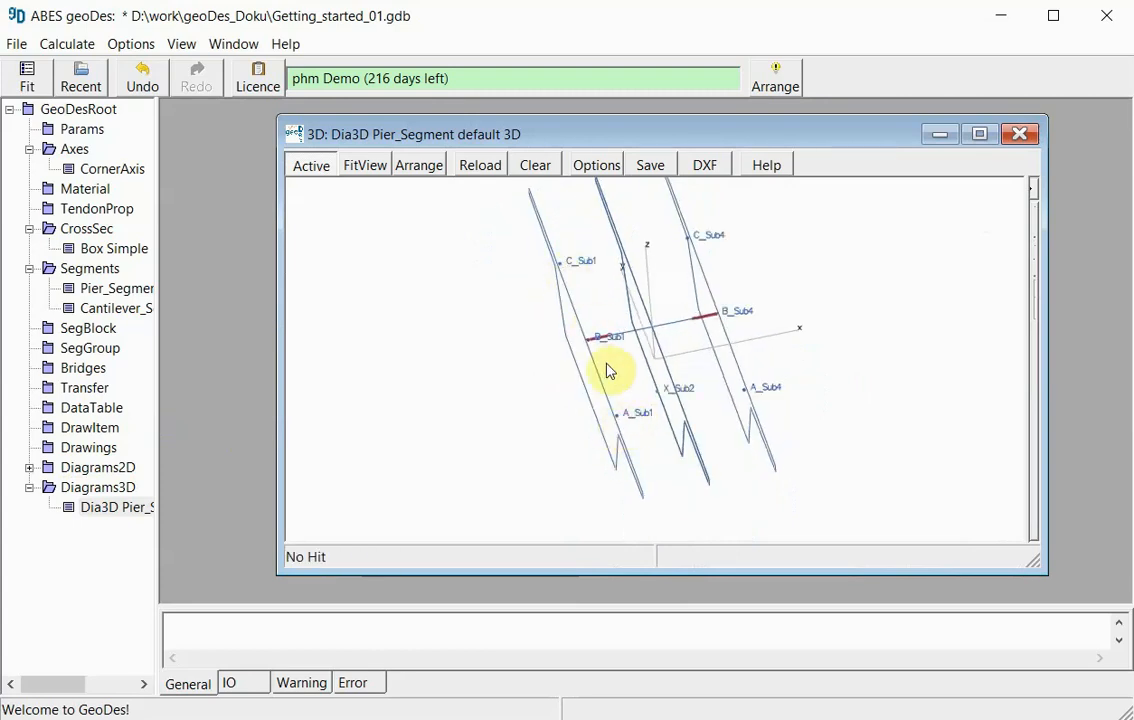
pyautogui.scroll(-1, 609, 428)
pyautogui.scroll(3, 614, 428)
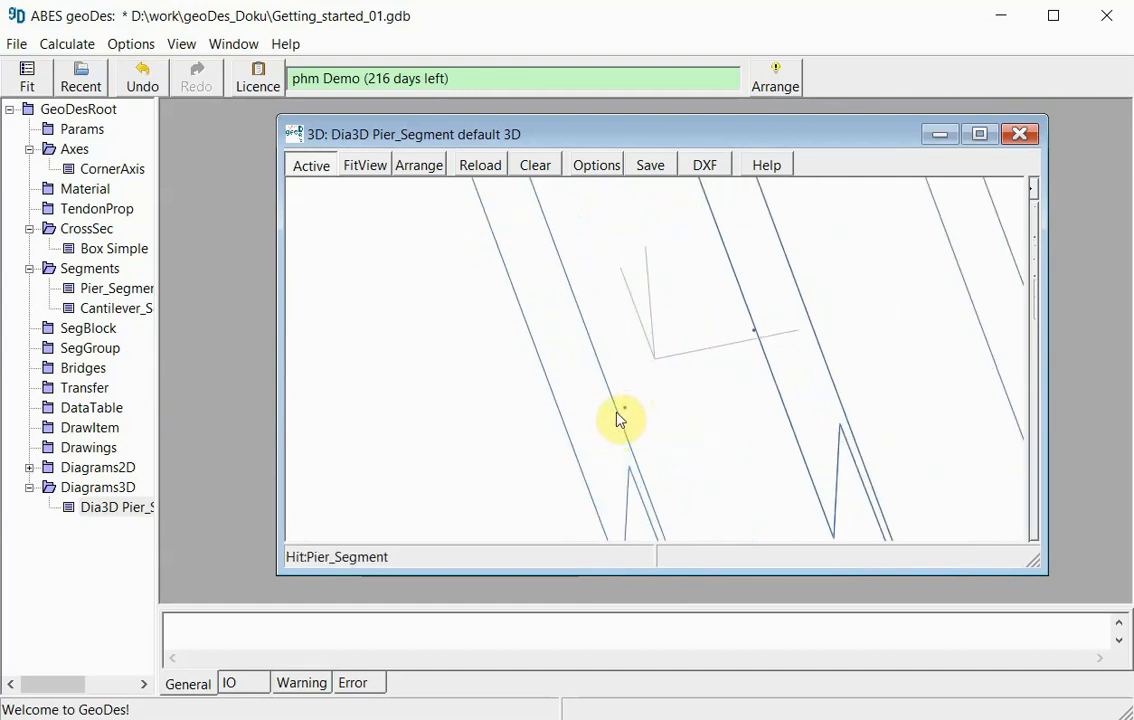
pyautogui.scroll(-2, 628, 428)
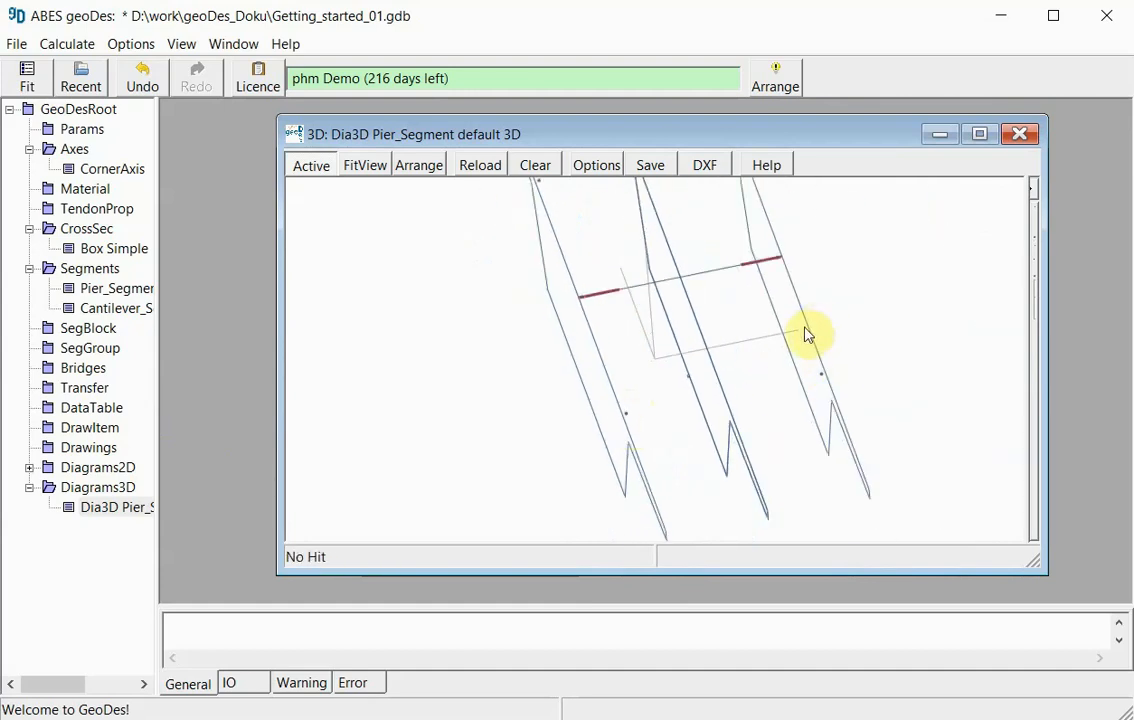
pyautogui.scroll(1, 802, 338)
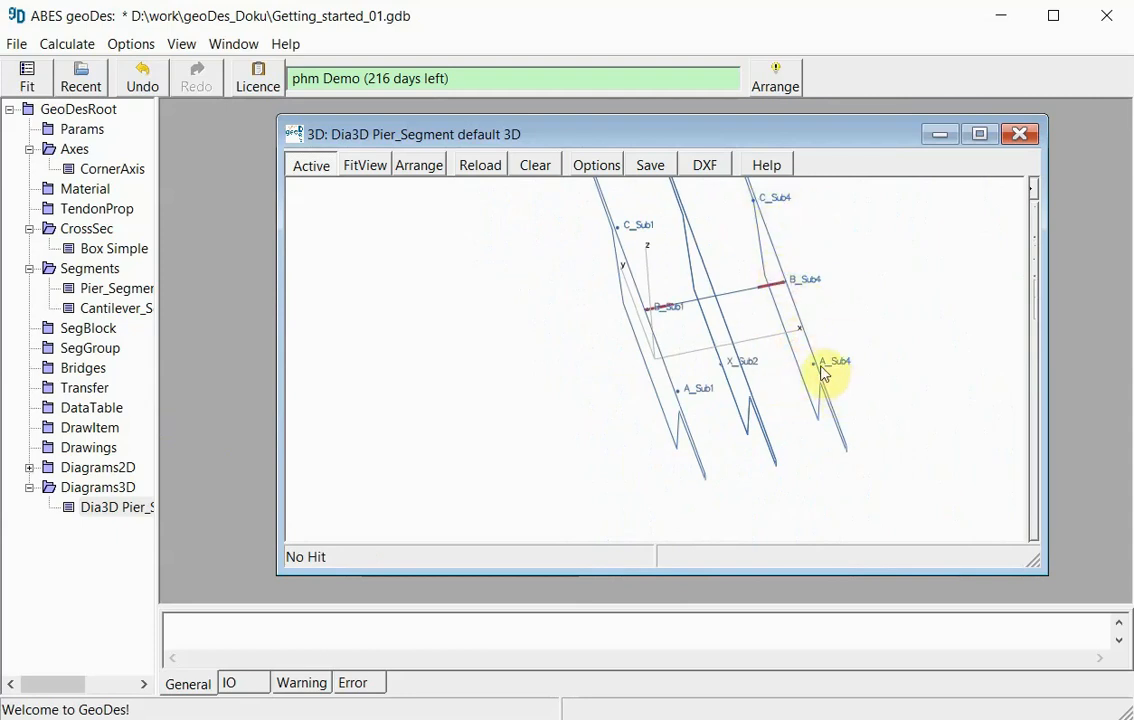
pyautogui.moveTo(708, 464); pyautogui.dragTo(772, 408, button='middle')
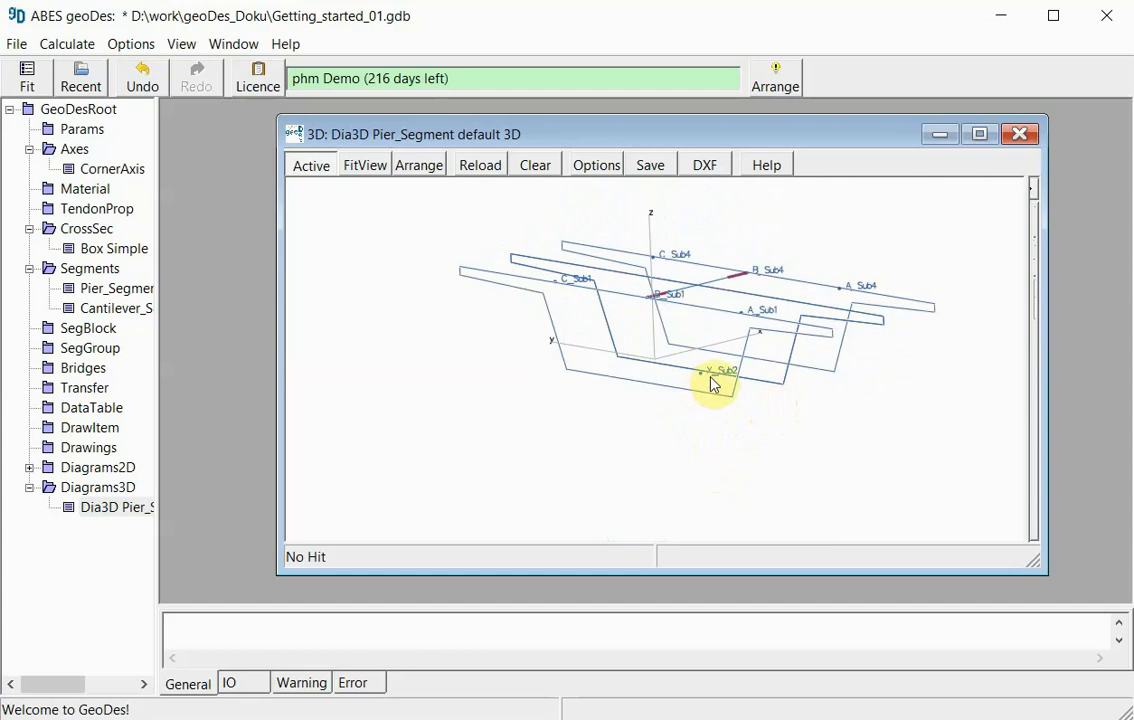
pyautogui.moveTo(706, 411); pyautogui.dragTo(701, 362)
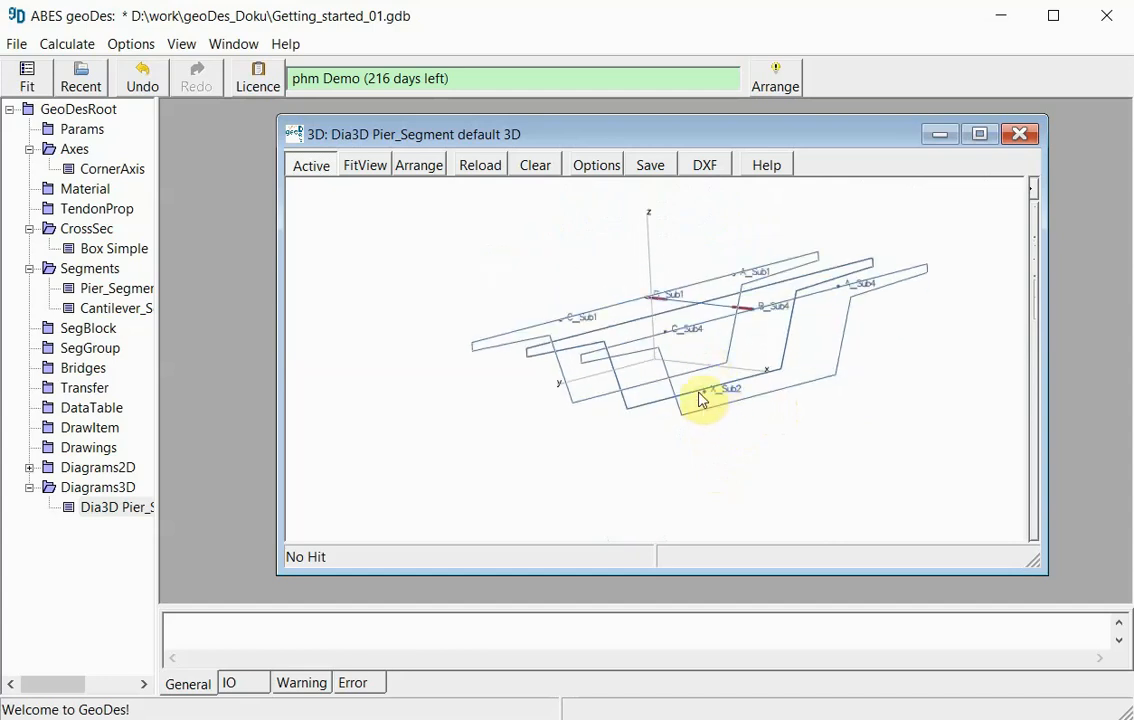
pyautogui.scroll(3, 702, 400)
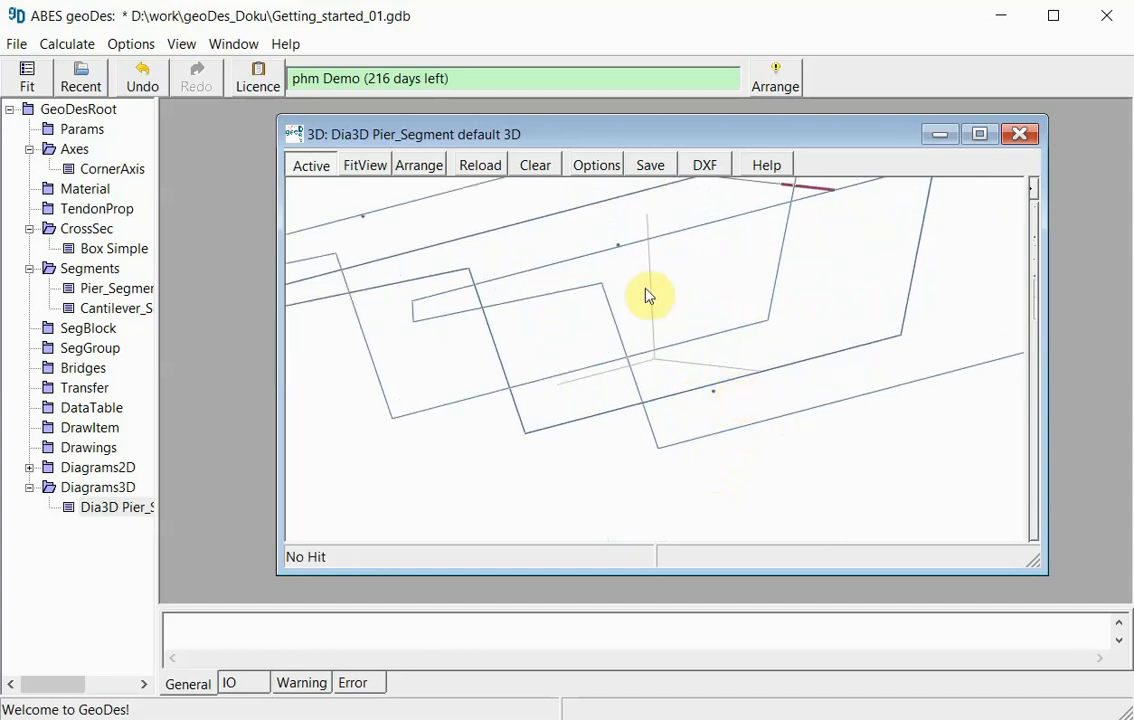
pyautogui.scroll(-5, 716, 400)
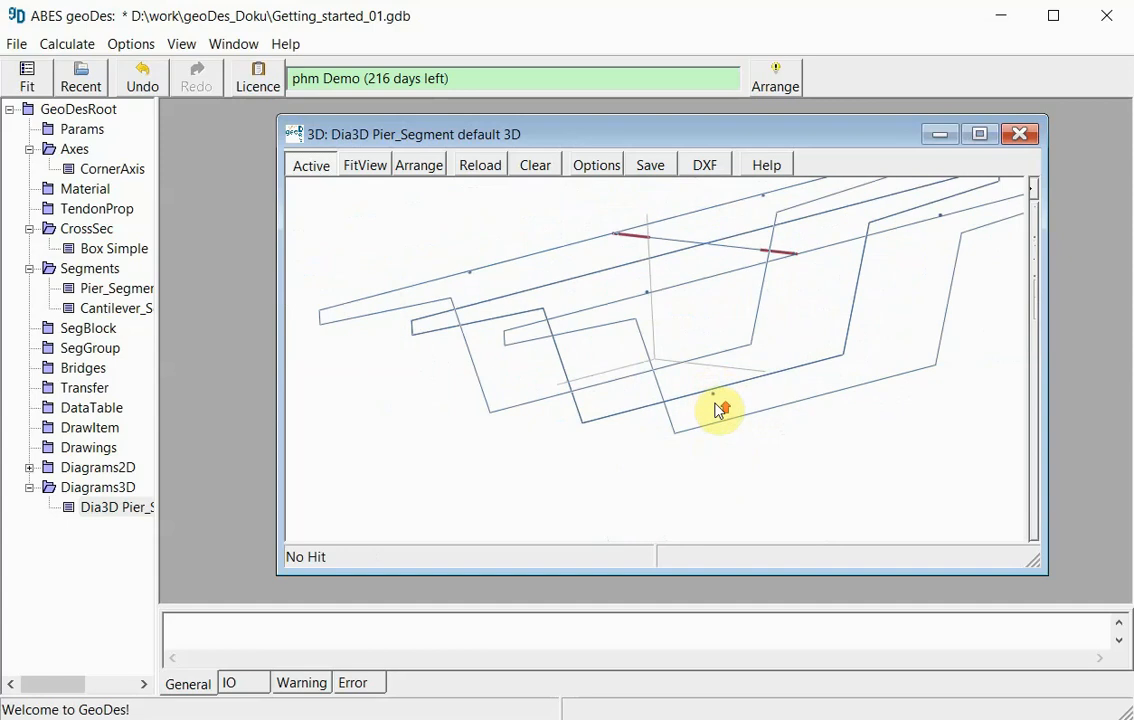
pyautogui.moveTo(720, 410); pyautogui.dragTo(709, 450)
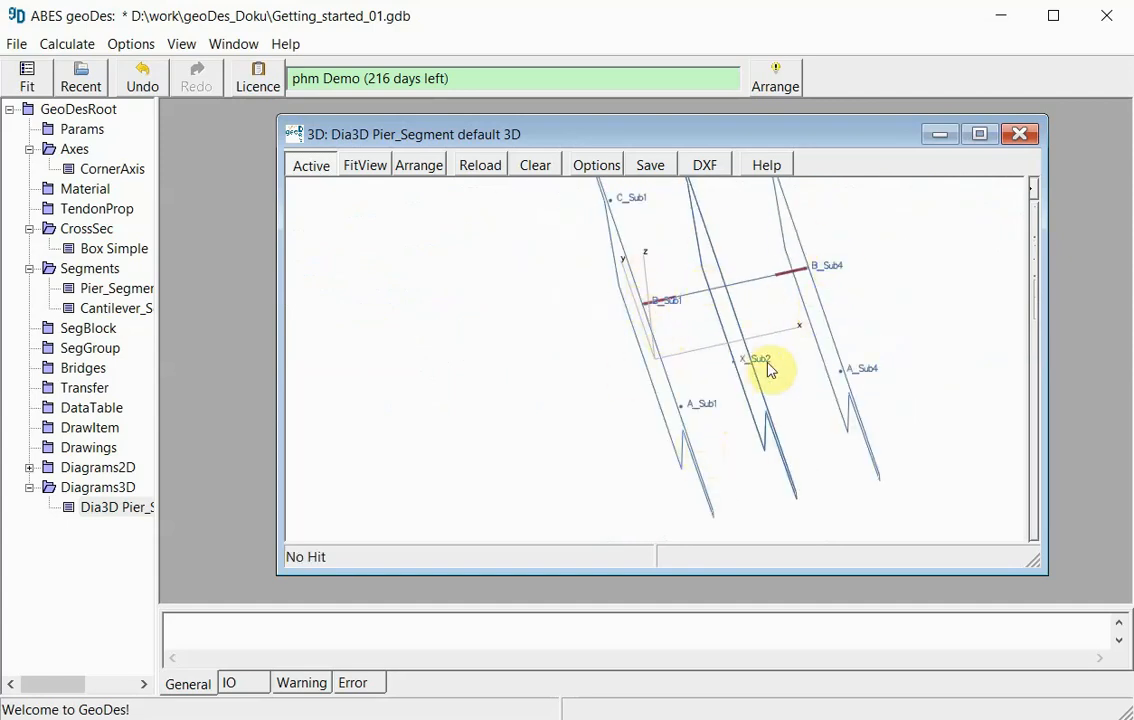
pyautogui.moveTo(811, 462); pyautogui.dragTo(835, 443)
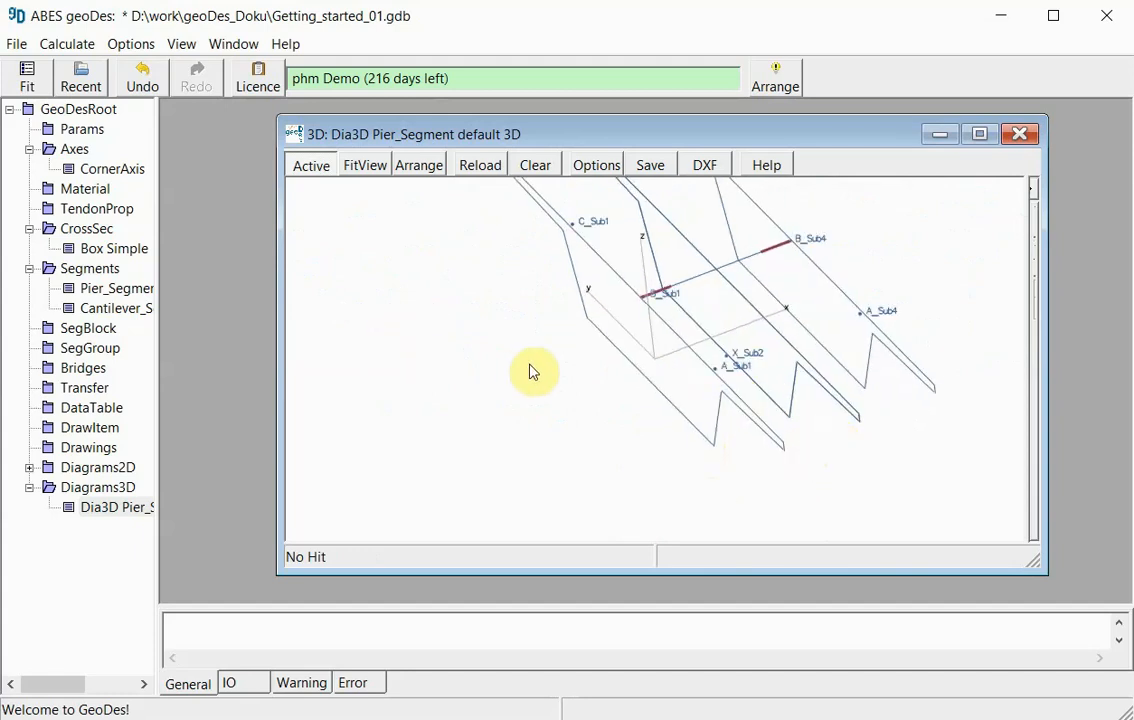
pyautogui.click(367, 166)
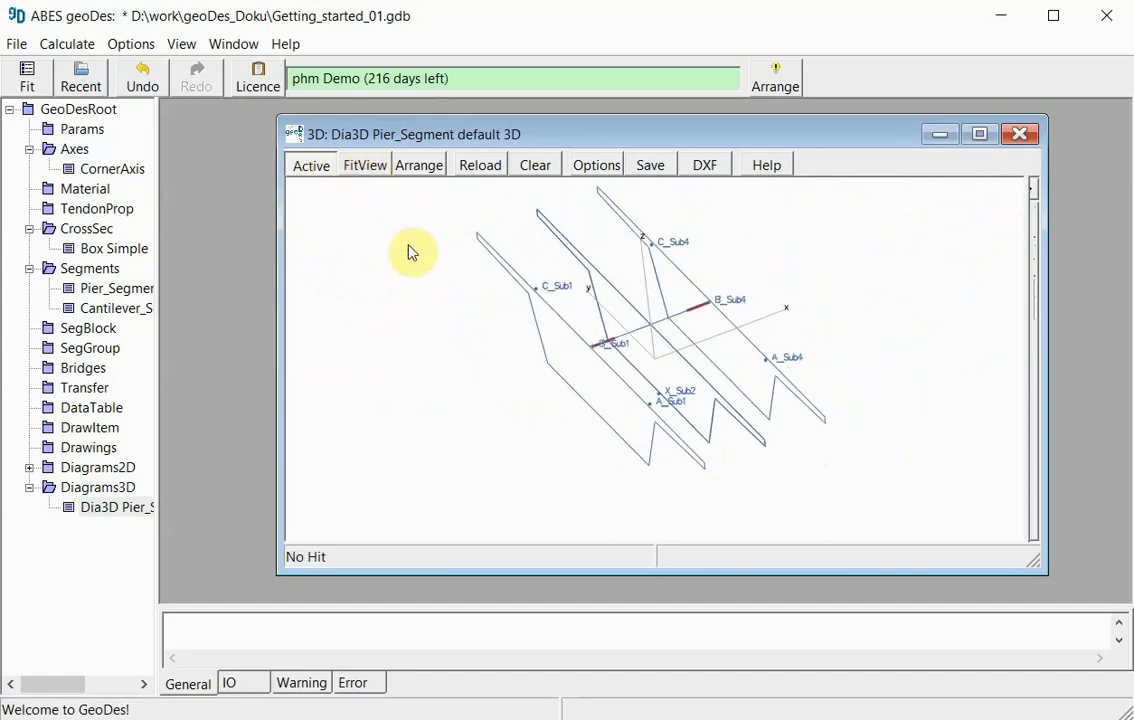